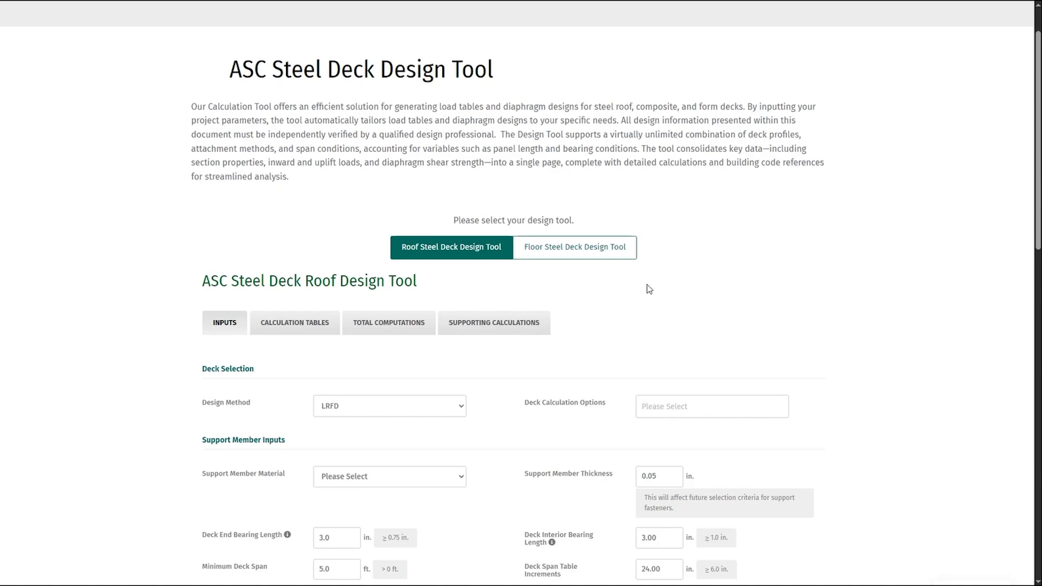
# - Set the roof deck design method to ASD in the deck selection inputs
pyautogui.scroll(-1, 649, 289)
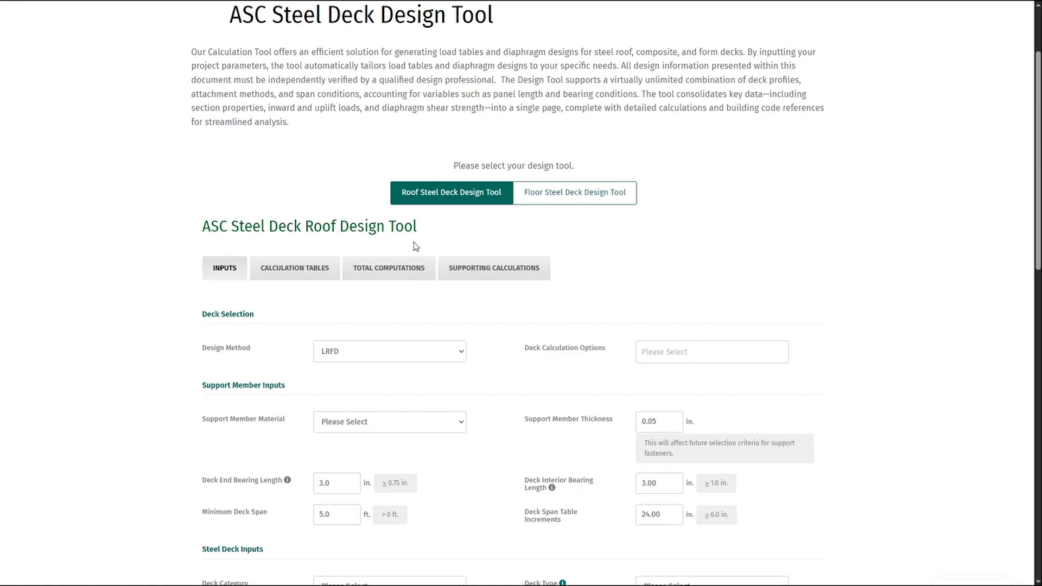
pyautogui.scroll(-3, 144, 205)
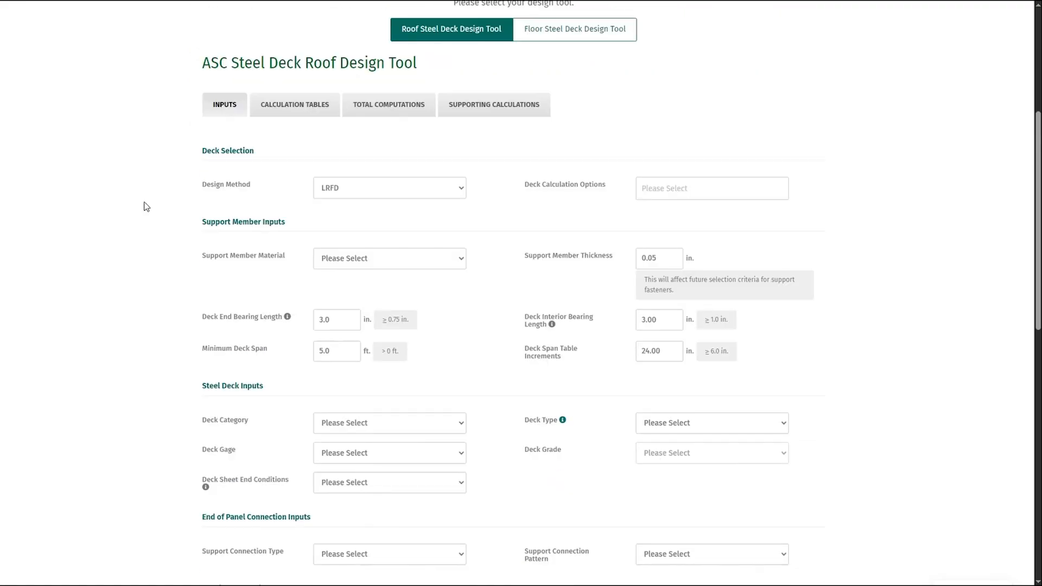
pyautogui.scroll(1, 148, 229)
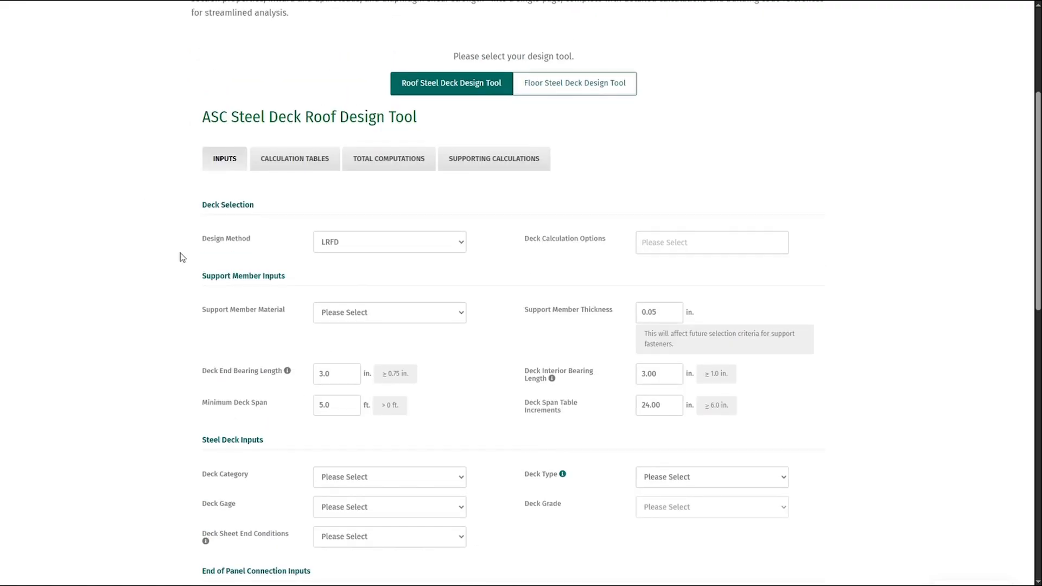
pyautogui.click(383, 243)
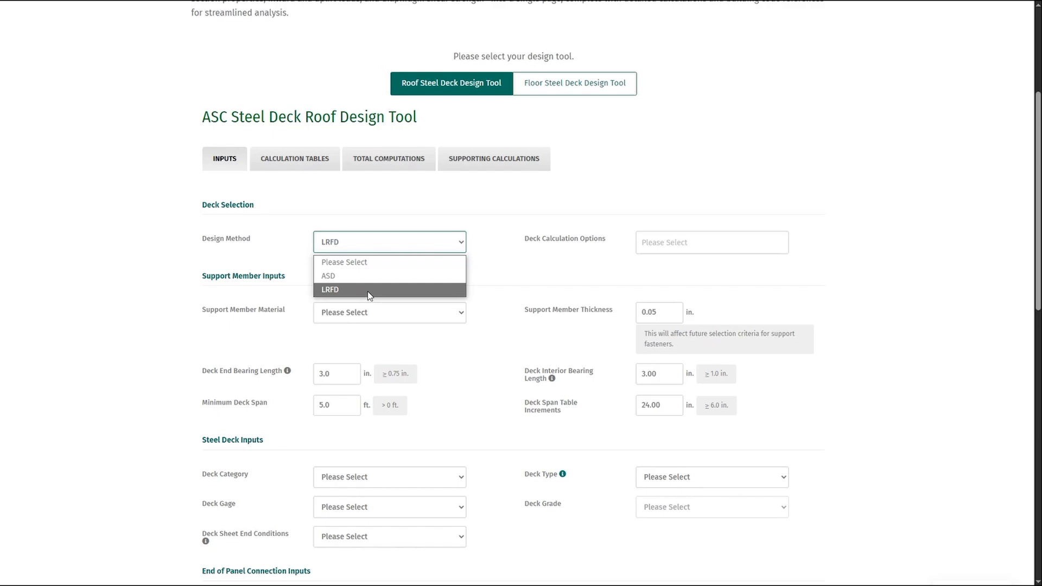
pyautogui.click(347, 276)
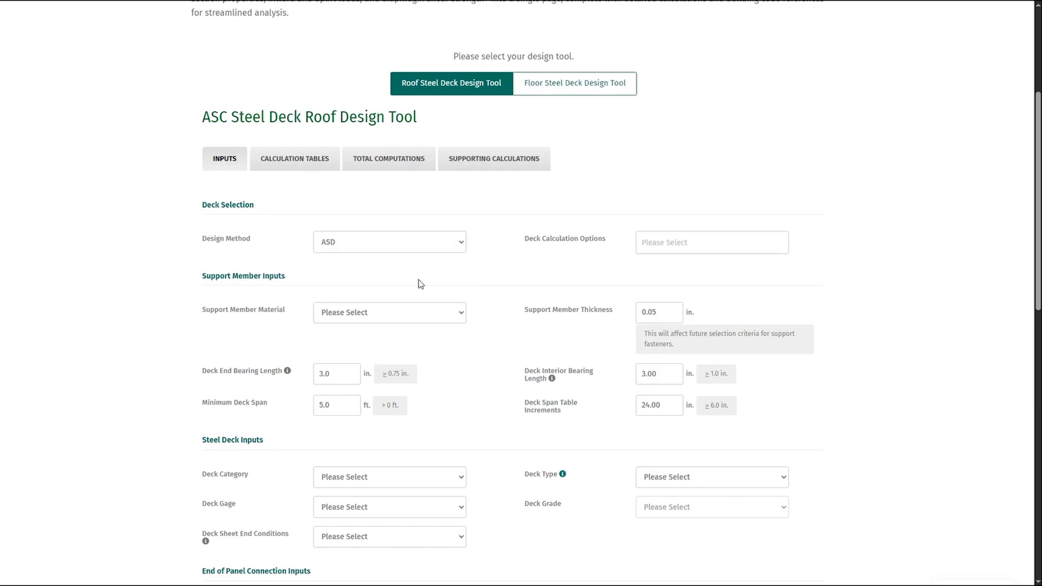
# - Choose All as the deck calculation option
pyautogui.scroll(-1, 421, 284)
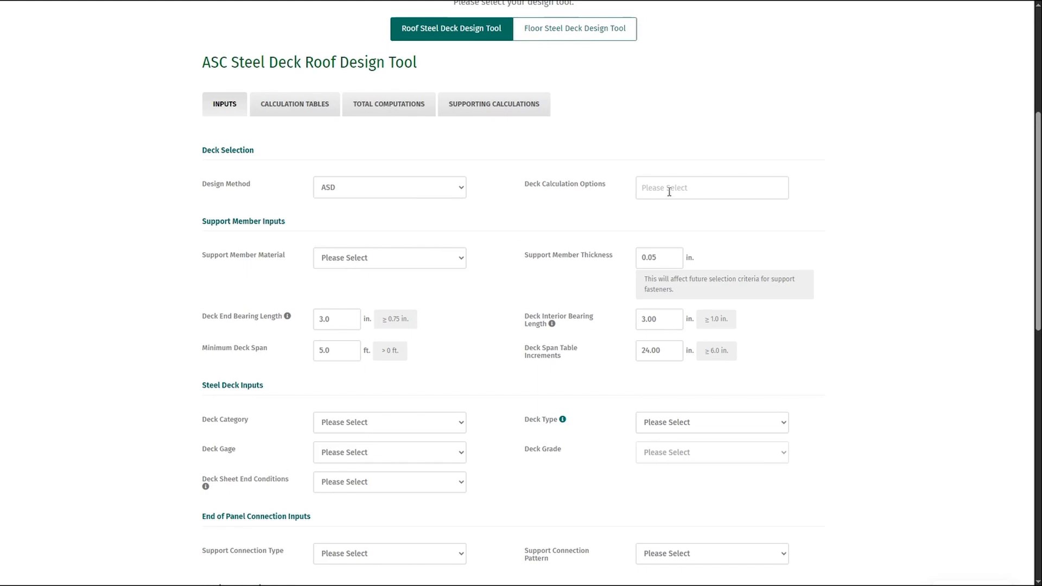
pyautogui.click(669, 190)
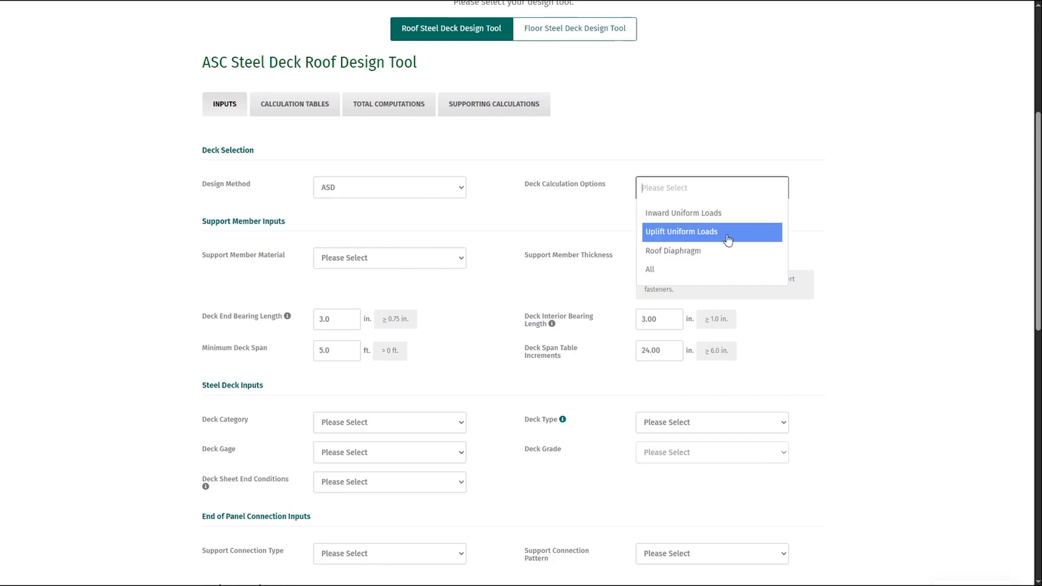
pyautogui.click(722, 273)
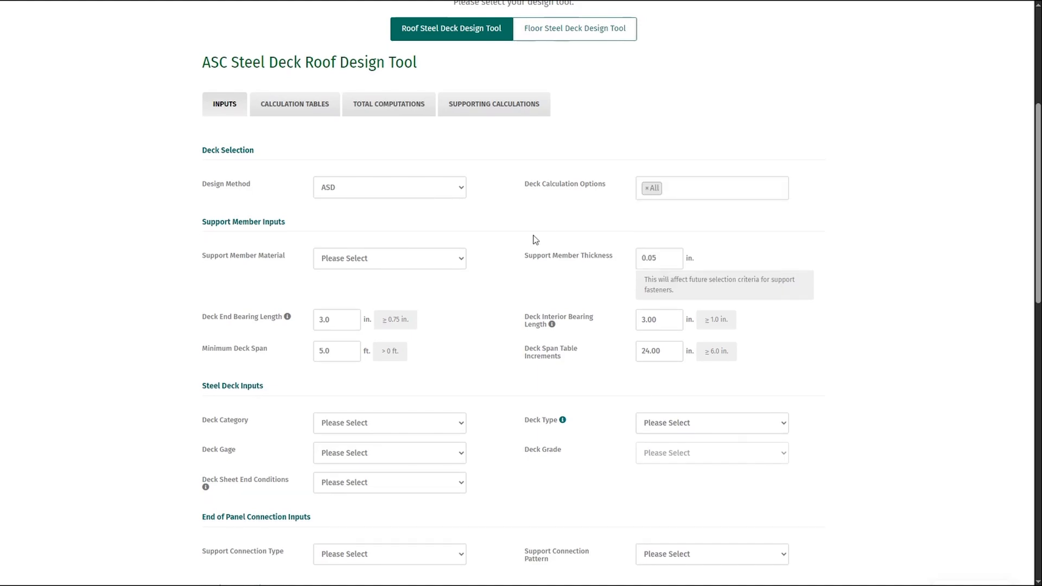
# - Try combining Inward Uniform Loads and Uplift Uniform Loads as the deck calculation options, and restore the All selection
pyautogui.click(713, 192)
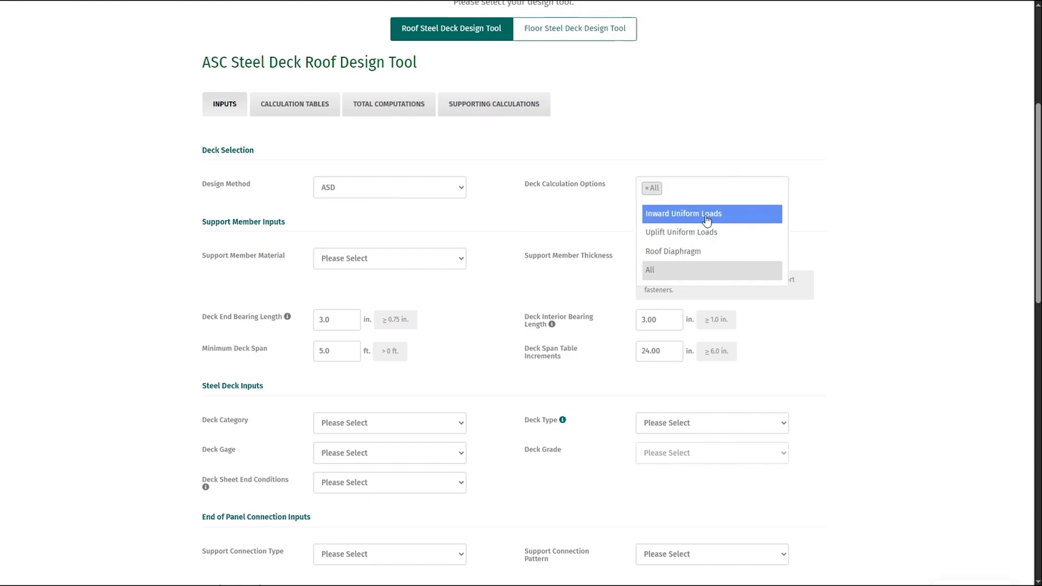
pyautogui.click(710, 212)
pyautogui.click(737, 188)
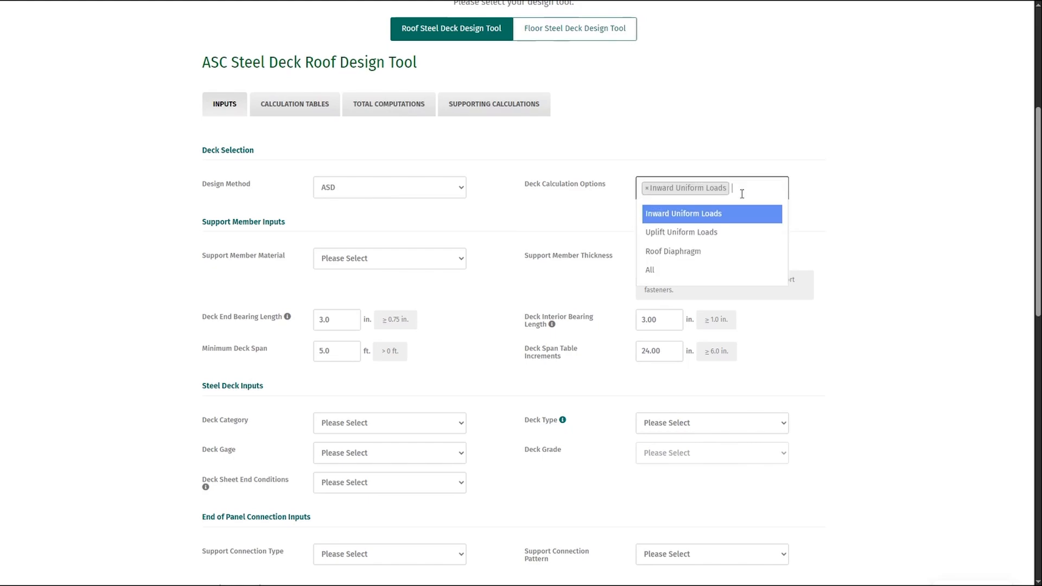
pyautogui.click(712, 231)
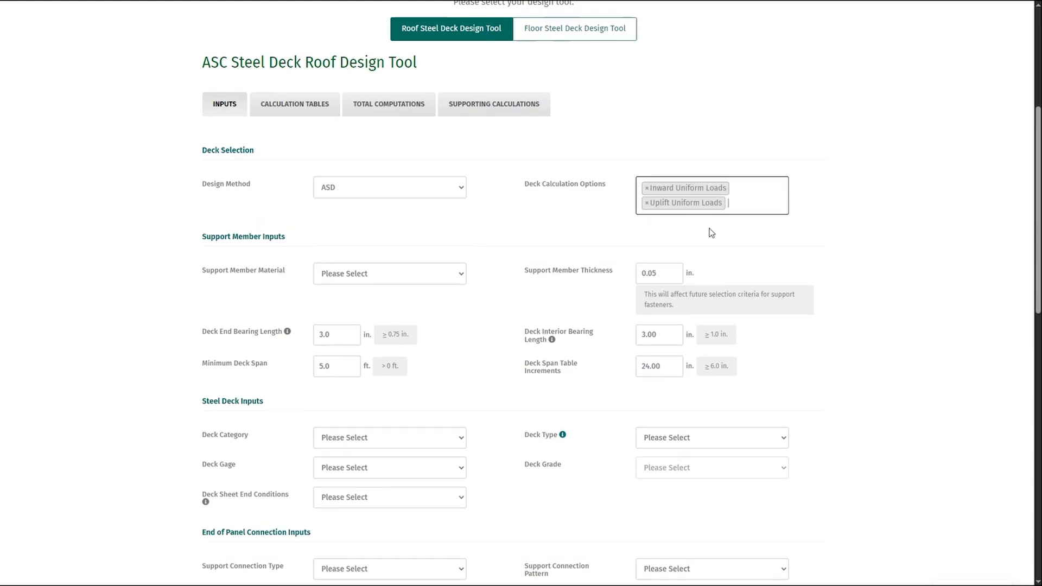
pyautogui.click(647, 192)
pyautogui.click(647, 188)
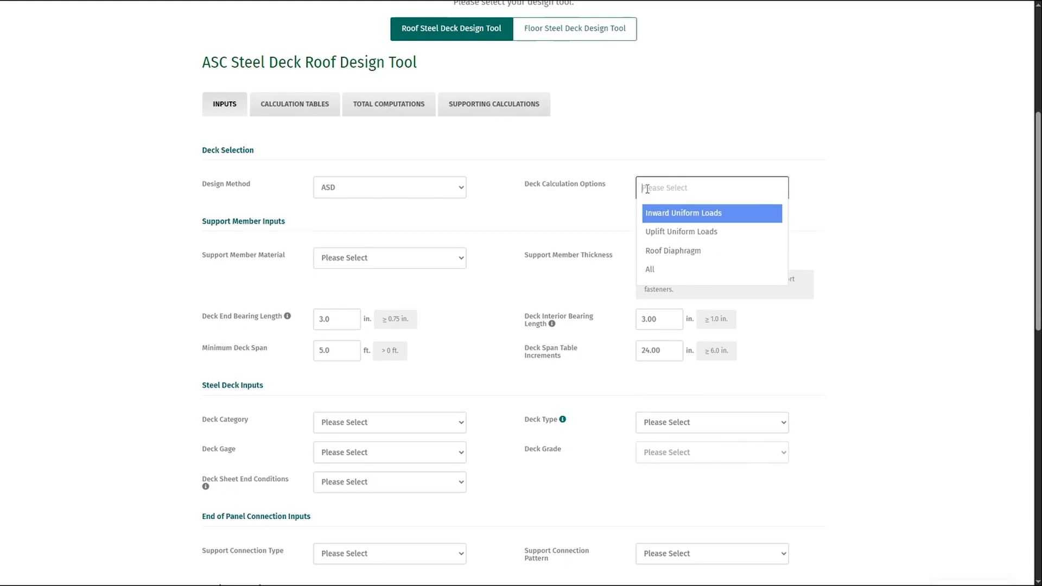
pyautogui.click(691, 269)
# - Set the support member material to A572 Gr 50 and the support member thickness to 0.25 in
pyautogui.scroll(-1, 489, 247)
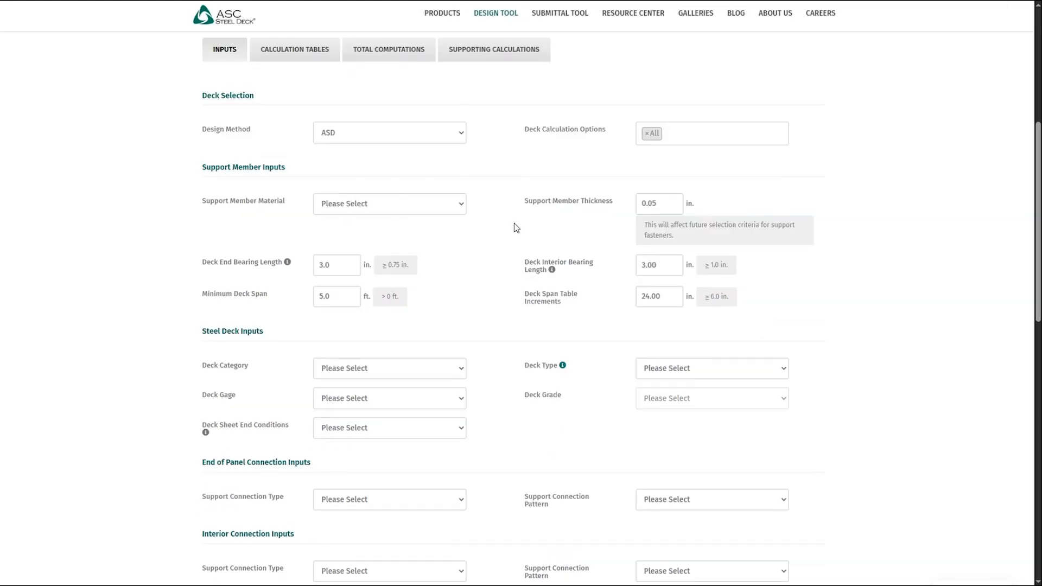
pyautogui.click(442, 206)
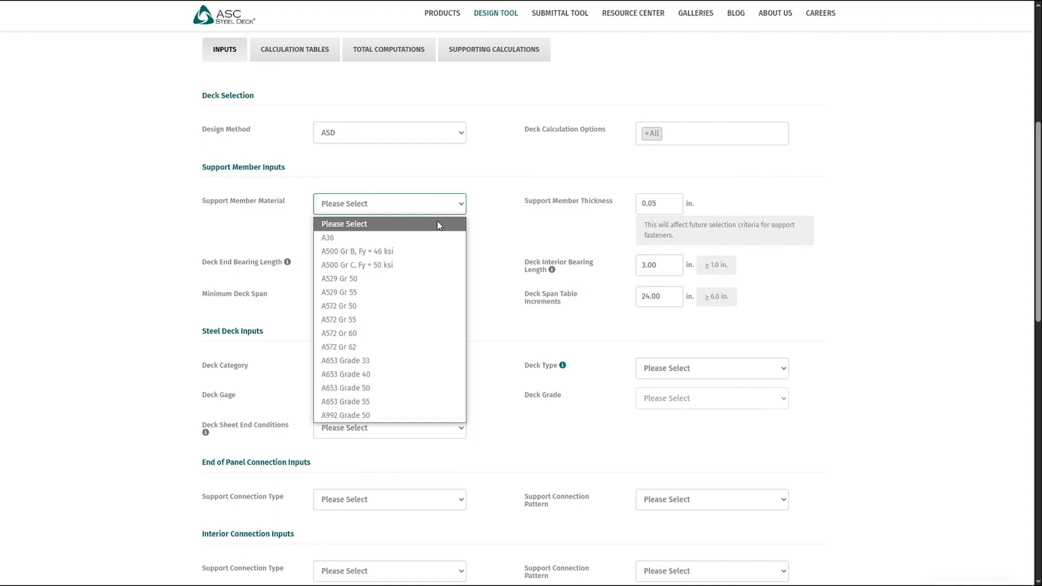
pyautogui.click(359, 307)
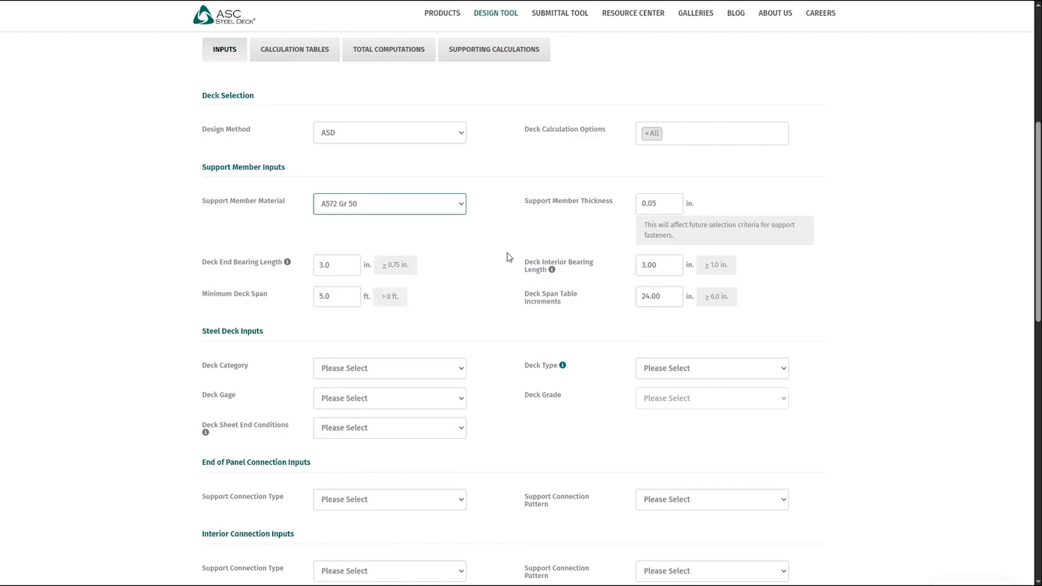
pyautogui.scroll(-1, 522, 262)
pyautogui.click(658, 153)
pyautogui.doubleClick(658, 153)
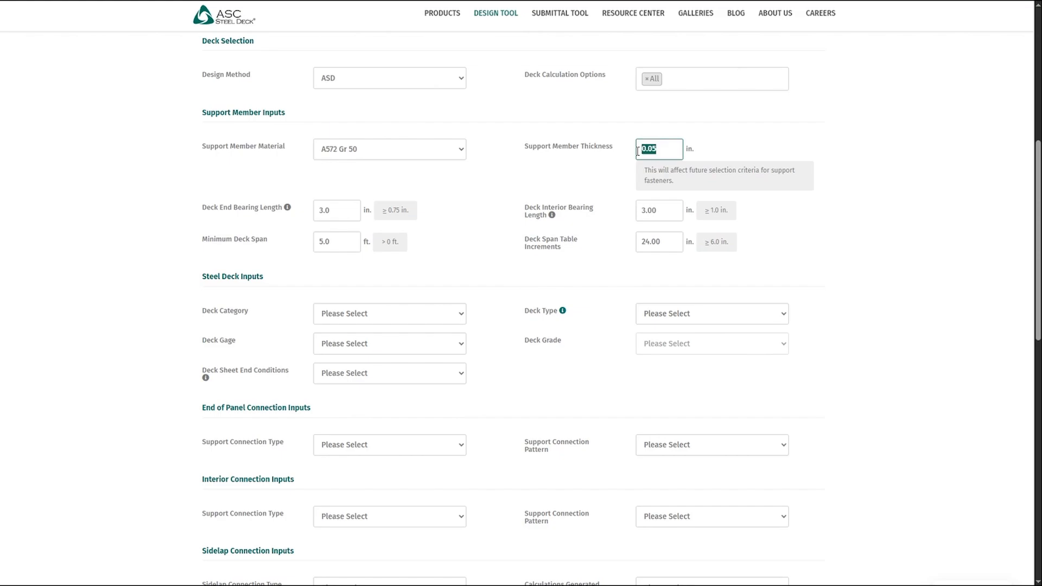
pyautogui.write('0.25')
pyautogui.click(568, 162)
# - Set the deck interior bearing length to 6 in. and the minimum deck span to 8 ft
pyautogui.scroll(-1, 457, 178)
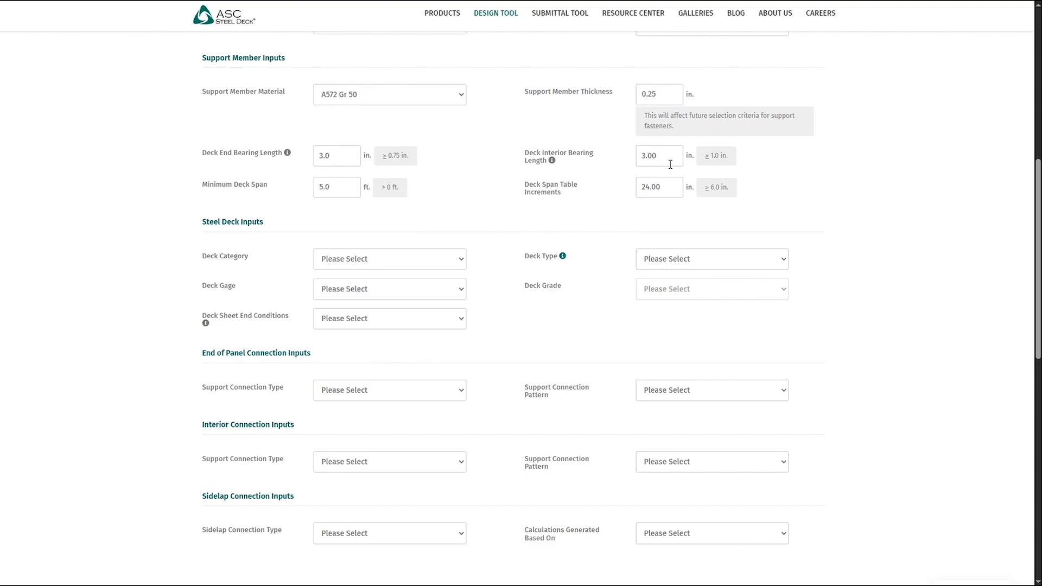
pyautogui.moveTo(670, 157); pyautogui.dragTo(634, 167)
pyautogui.write('6')
pyautogui.click(627, 174)
pyautogui.click(342, 190)
pyautogui.write('8')
pyautogui.click(337, 218)
# - Set the deck category to Roof Deck and the deck type to the 3in deep rib profile N-32
pyautogui.scroll(-1, 304, 223)
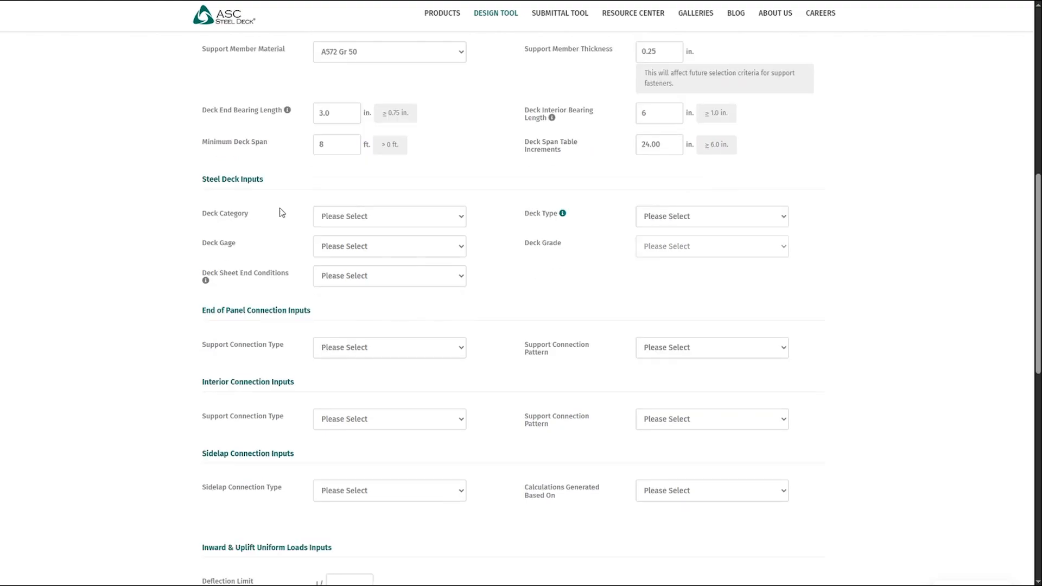
pyautogui.click(374, 211)
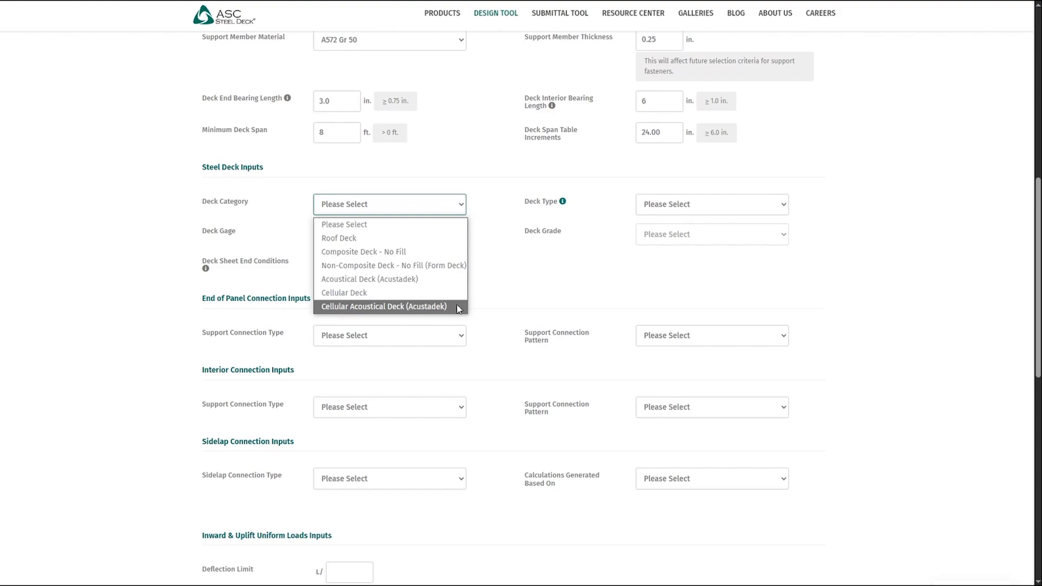
pyautogui.click(343, 239)
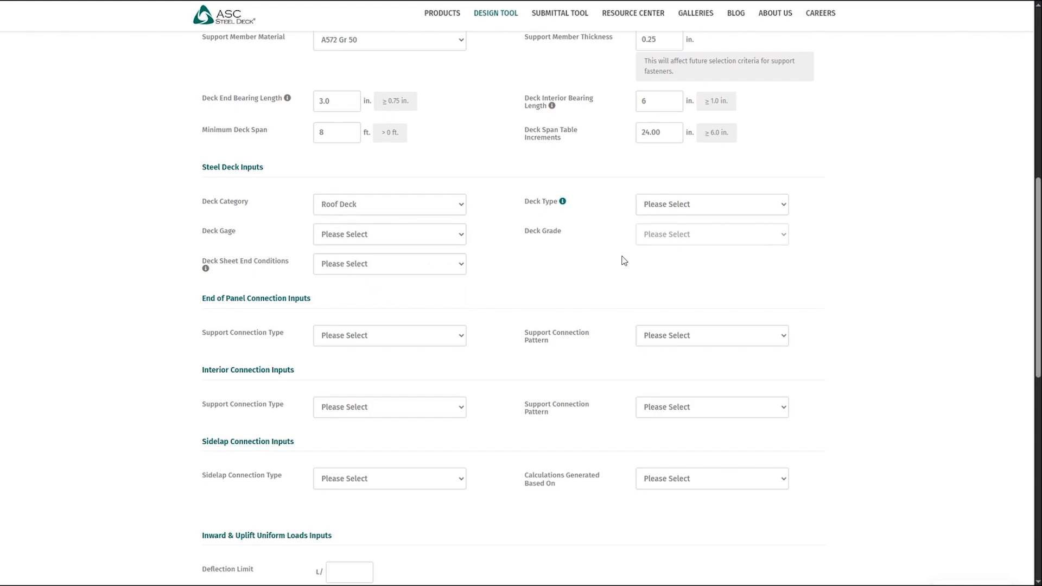
pyautogui.click(682, 212)
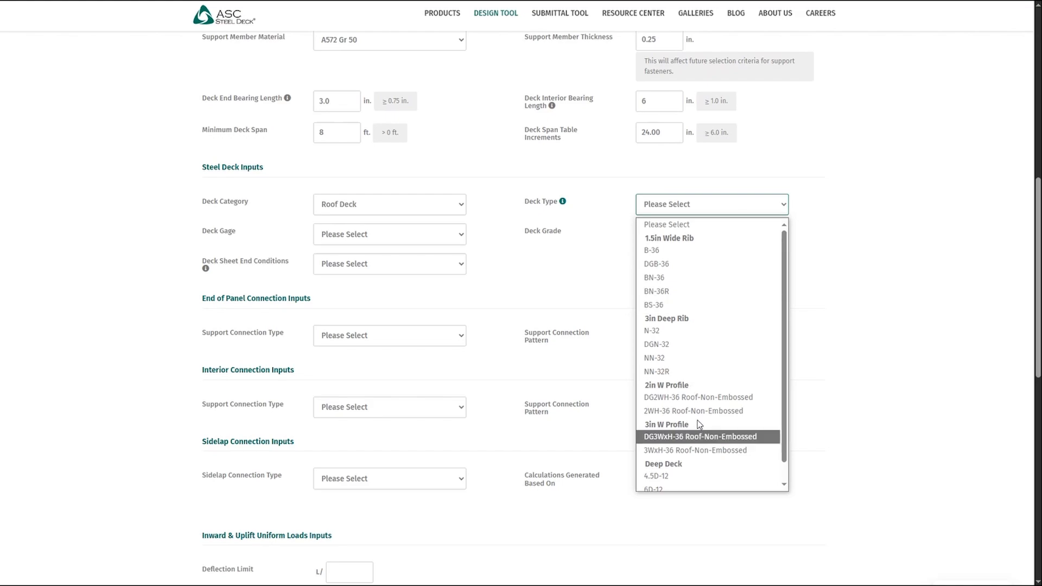
pyautogui.scroll(-1, 699, 426)
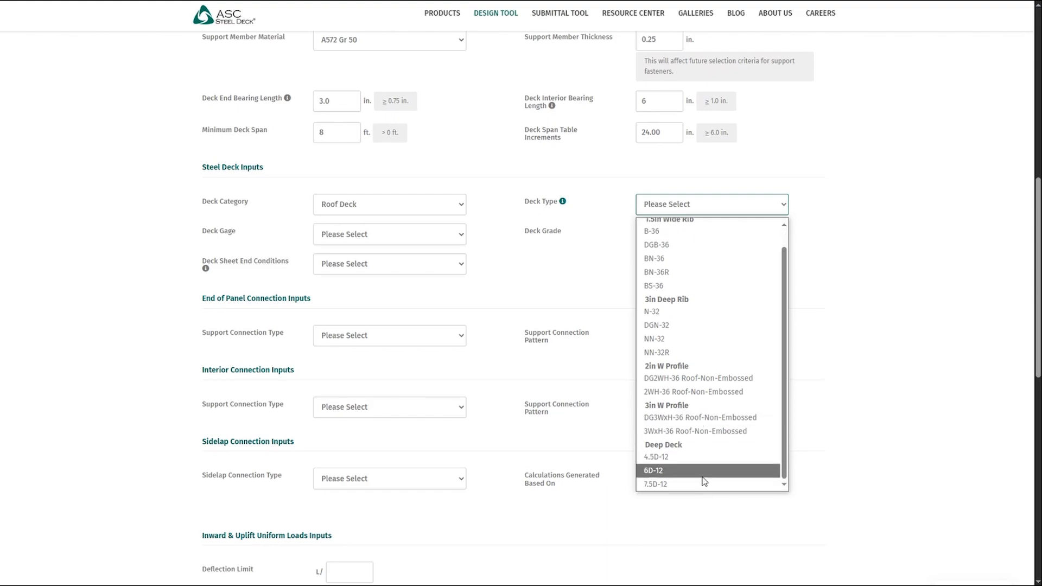
pyautogui.scroll(1, 704, 477)
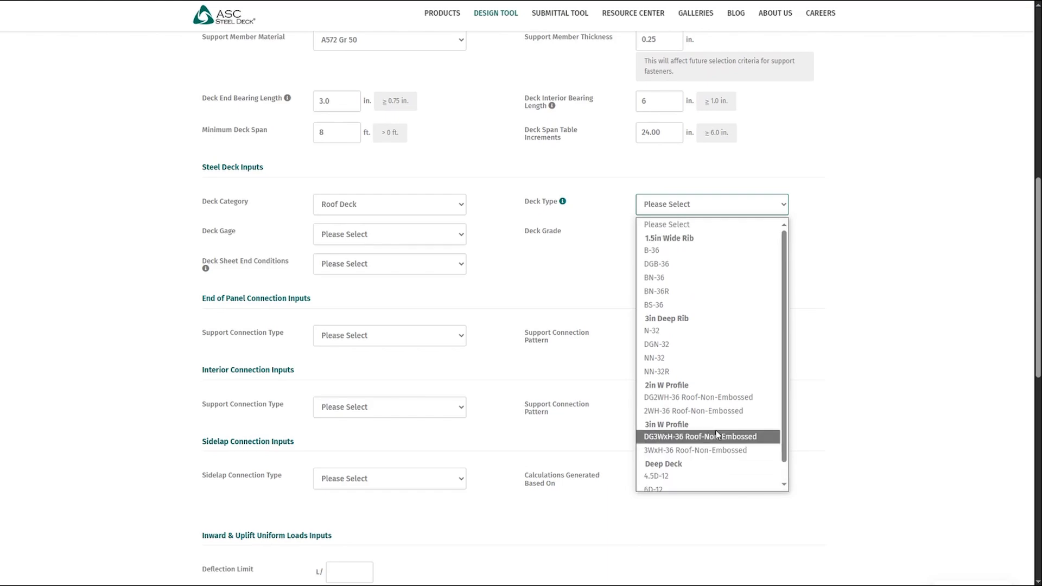
pyautogui.click(672, 335)
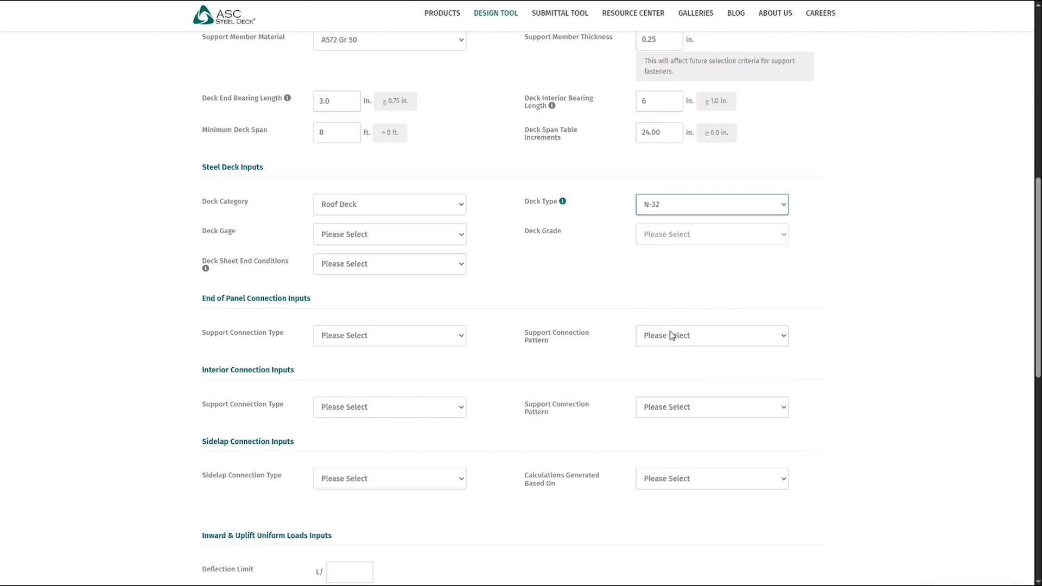
# - Set the deck gage to 18 and the deck sheet end conditions to End Lapped
pyautogui.click(362, 237)
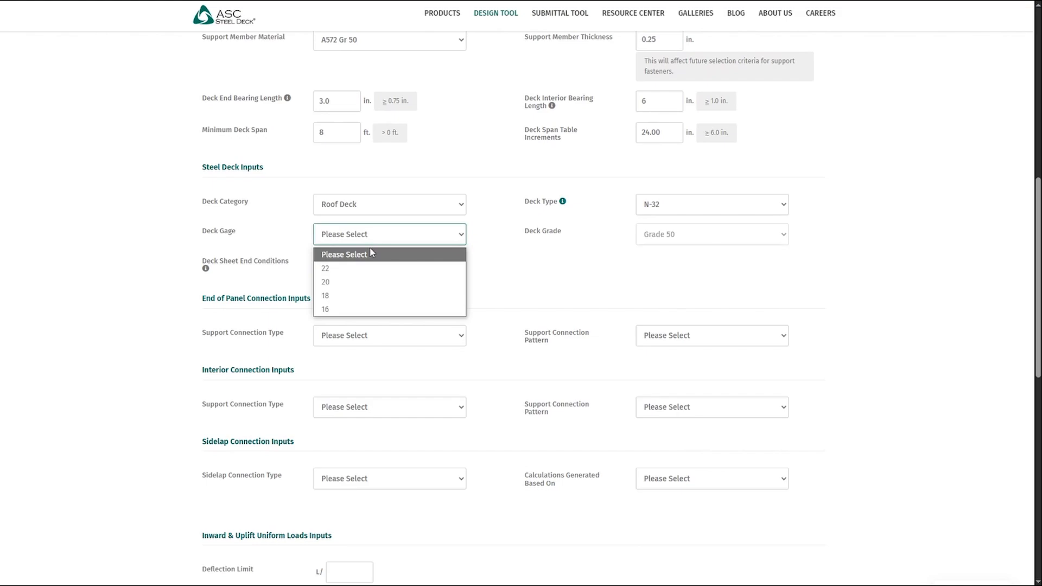
pyautogui.click(359, 296)
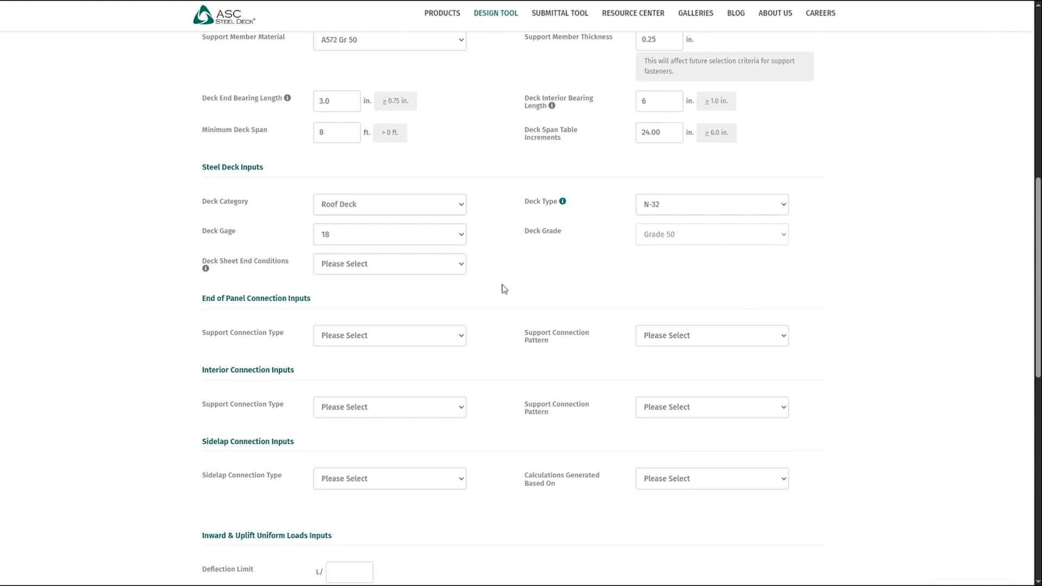
pyautogui.scroll(-1, 497, 282)
pyautogui.click(434, 209)
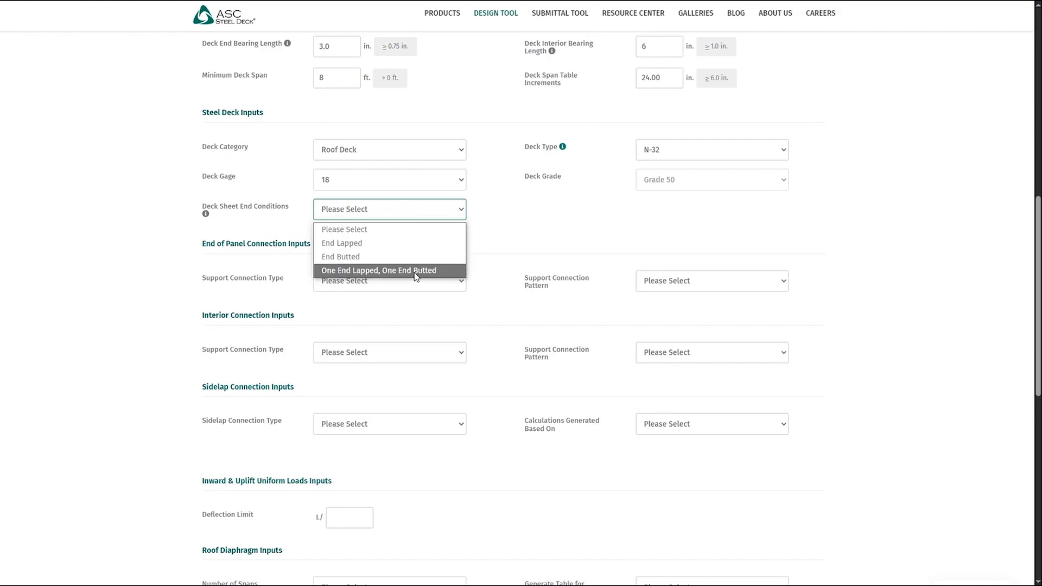
pyautogui.press('Up')
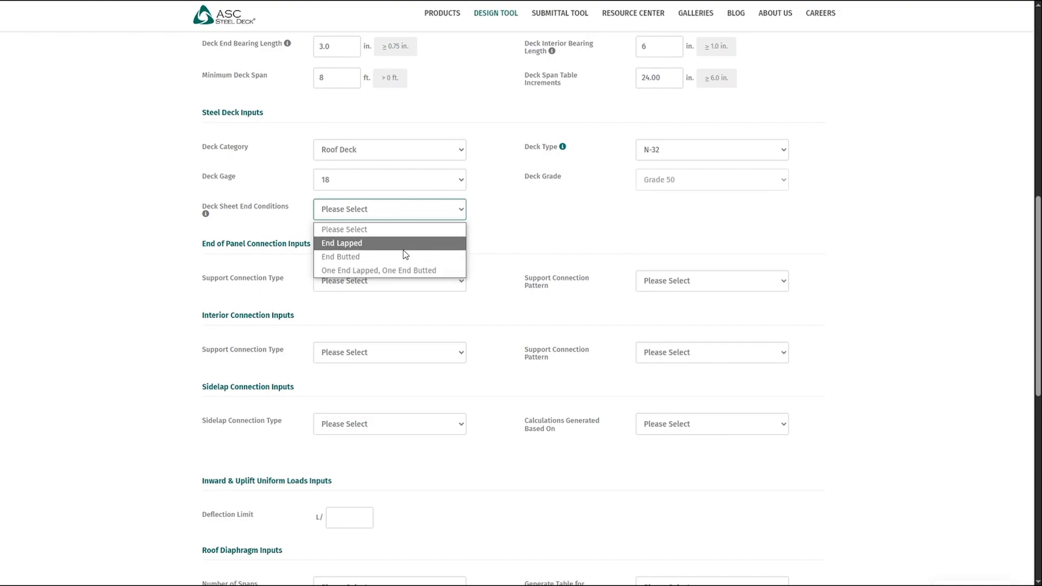
pyautogui.press('Return')
pyautogui.click(500, 242)
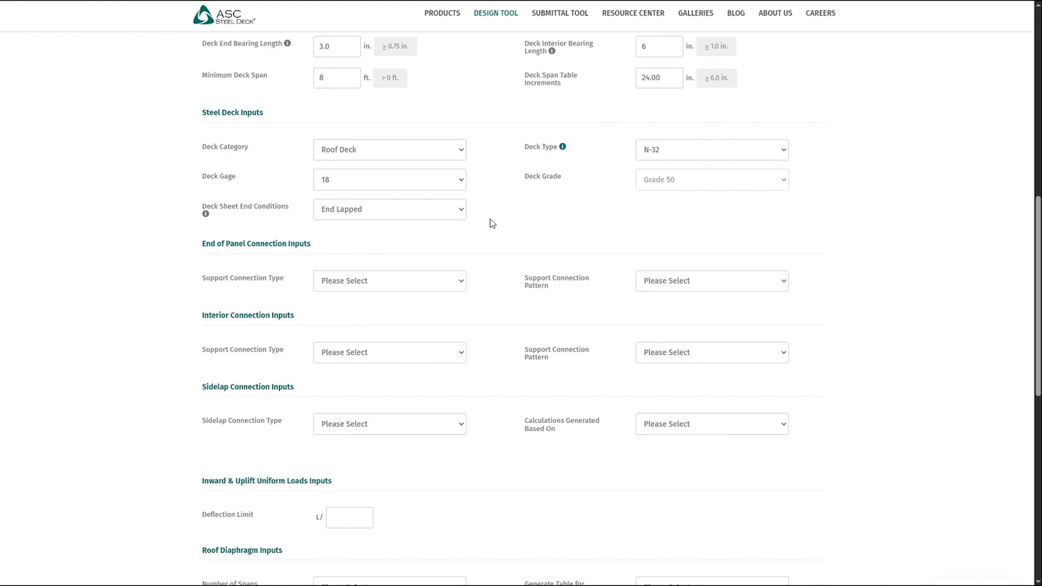
# - Set the end-of-panel support connection type to 0.5" Effective Dia. Arc Spot Weld
pyautogui.scroll(-1, 492, 222)
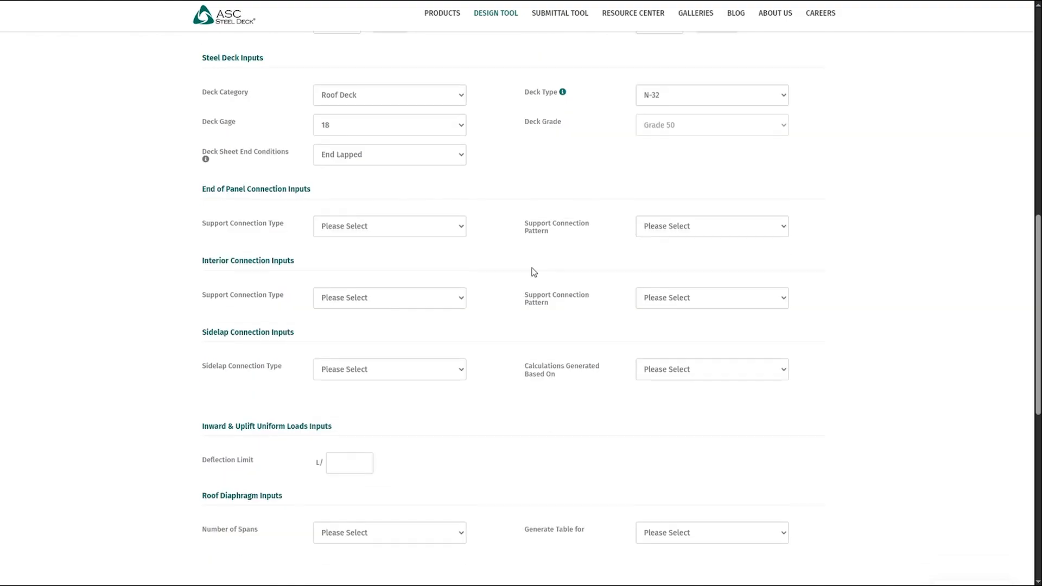
pyautogui.click(412, 233)
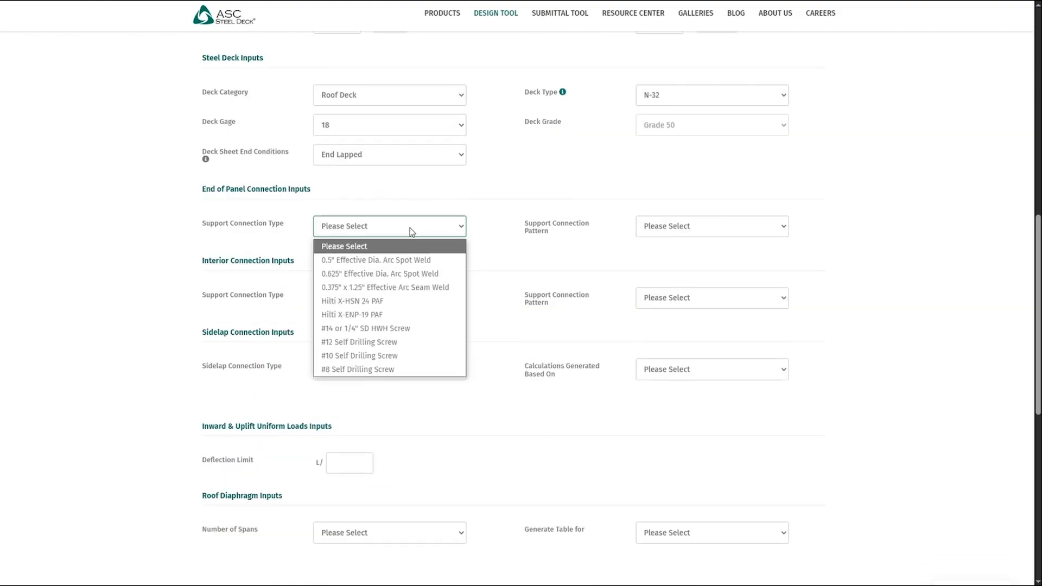
pyautogui.scroll(5, 412, 232)
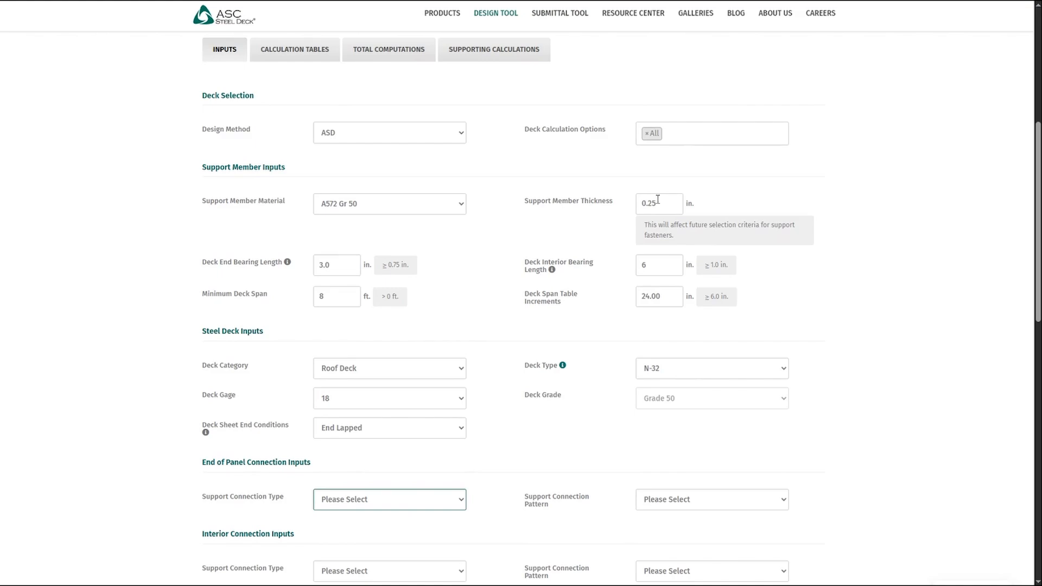
pyautogui.scroll(-4, 494, 278)
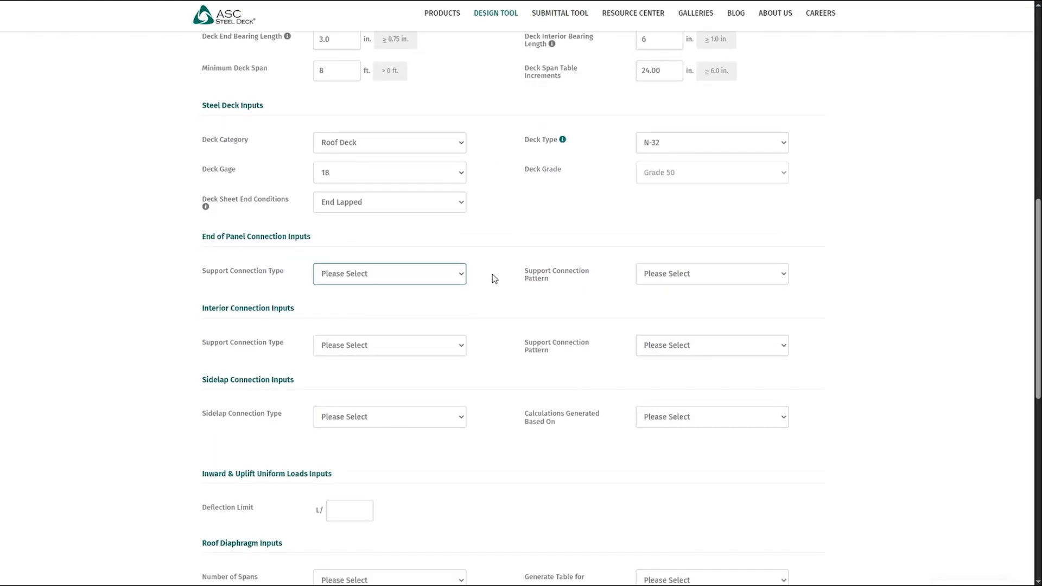
pyautogui.scroll(-1, 493, 274)
pyautogui.click(417, 227)
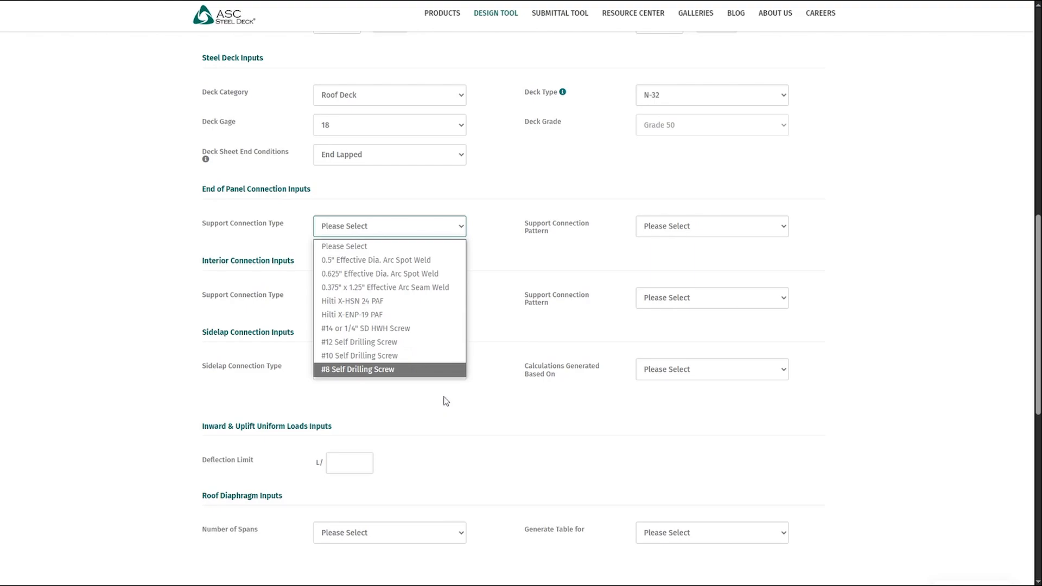
pyautogui.click(398, 262)
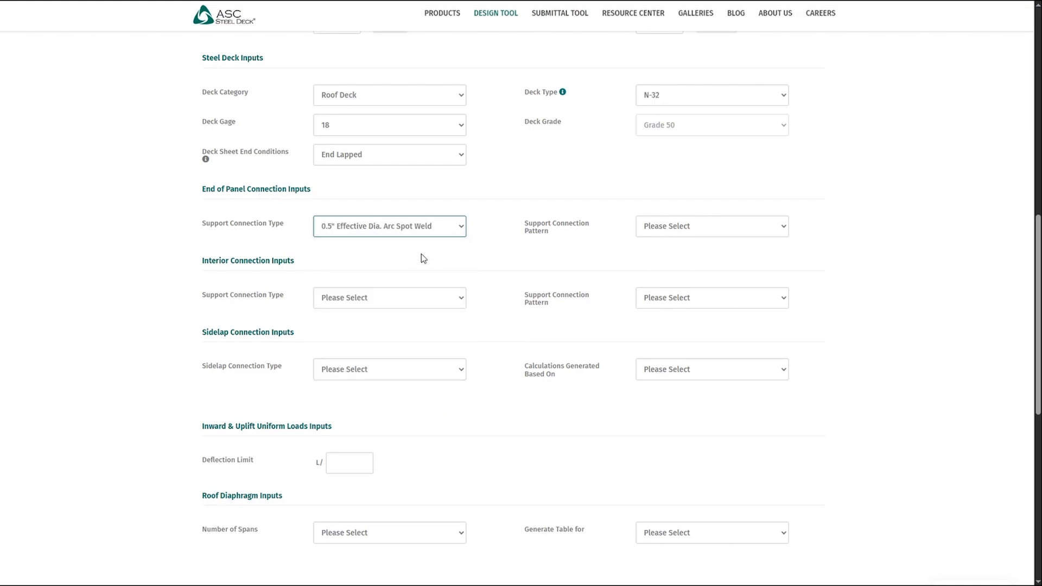
# - Set the end-of-panel support connection pattern to 32/5
pyautogui.click(739, 227)
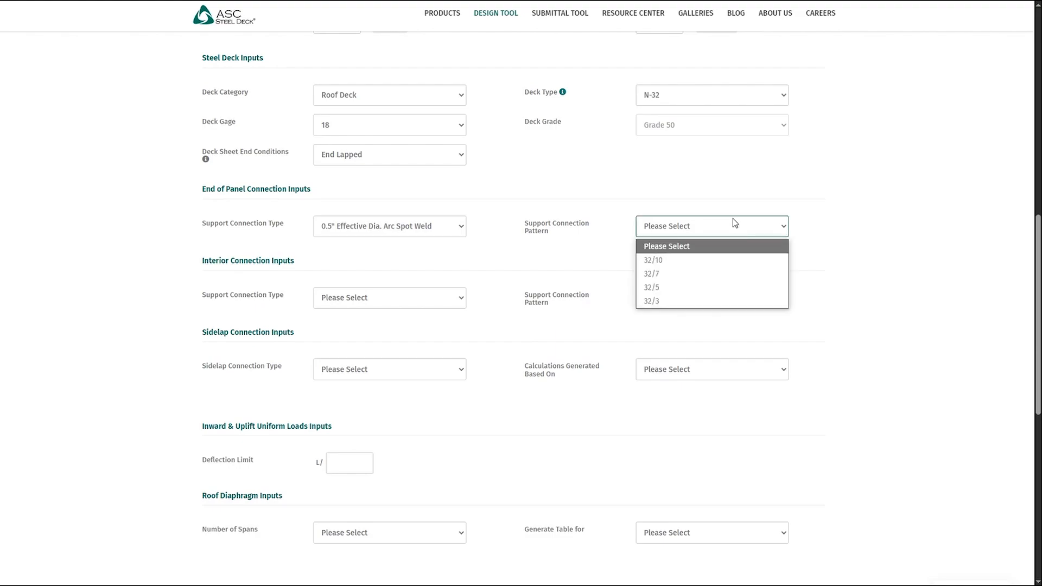
pyautogui.click(676, 288)
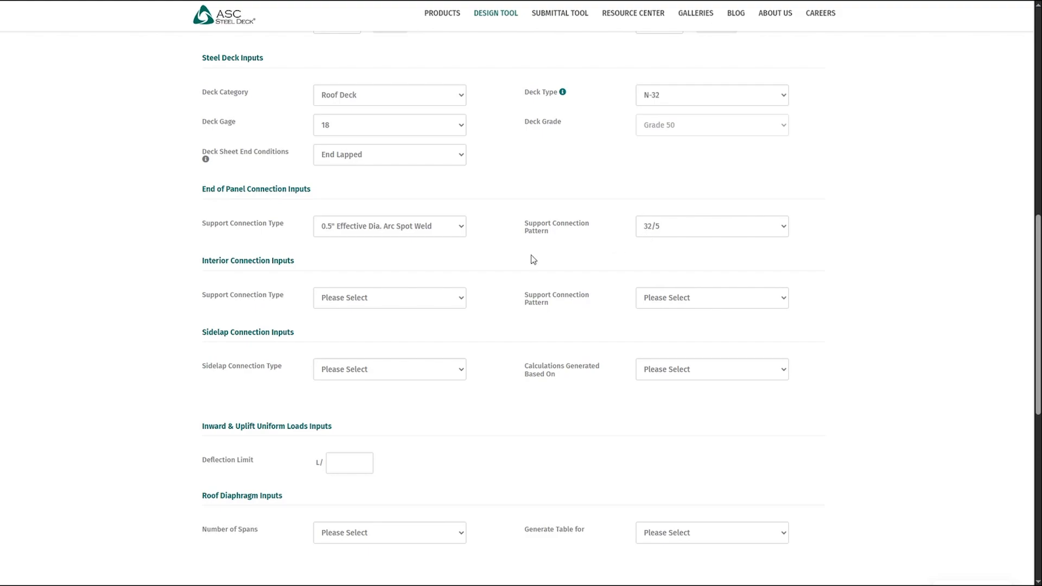
pyautogui.scroll(3, 534, 260)
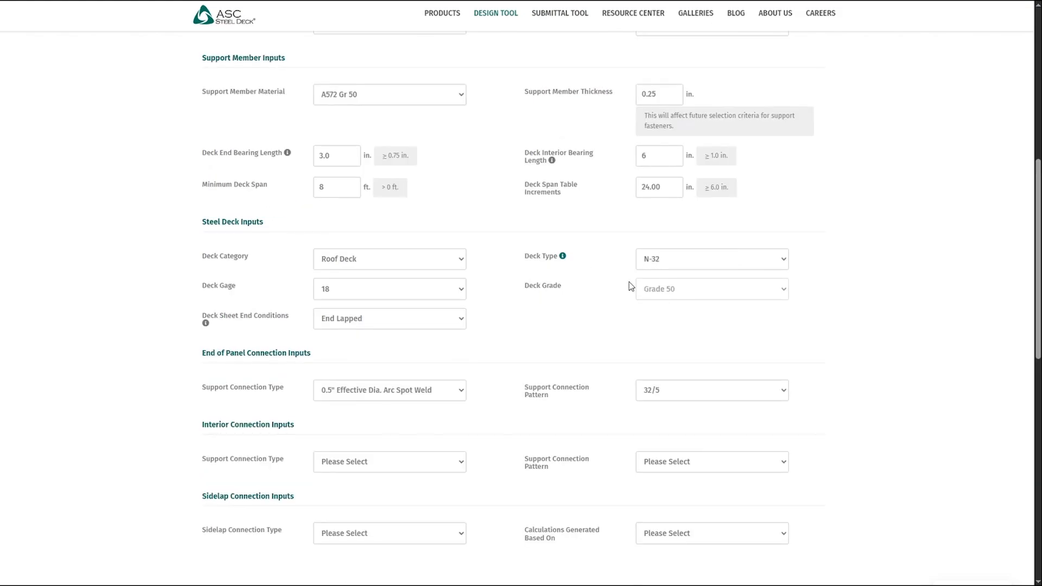
pyautogui.scroll(-1, 631, 287)
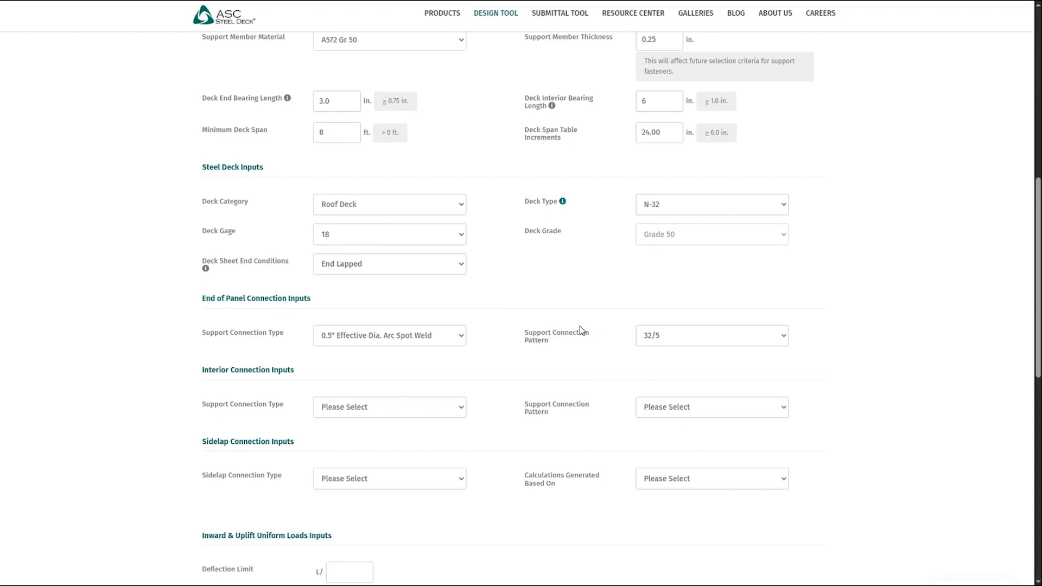
pyautogui.scroll(-3, 543, 337)
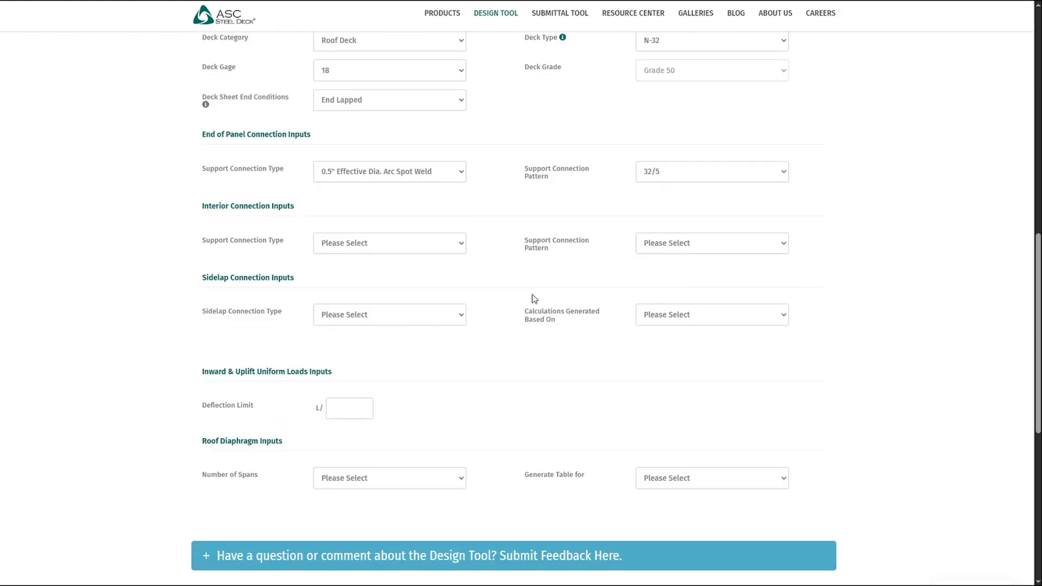
# - Set the interior support connection type to 0.5" Effective Dia. Arc Spot Weld and its connection pattern to 32/5
pyautogui.click(421, 249)
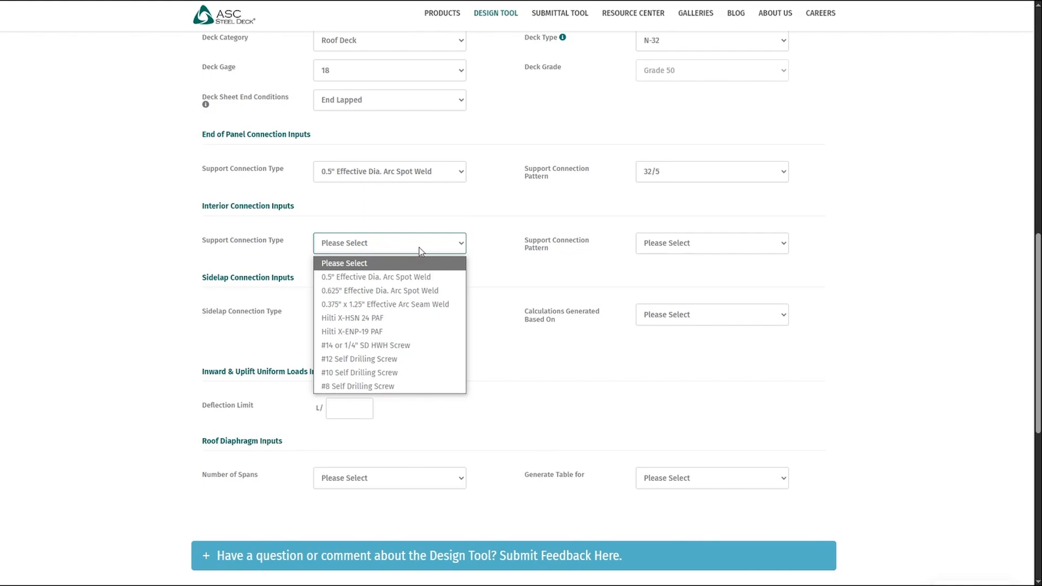
pyautogui.click(367, 277)
pyautogui.click(682, 245)
pyautogui.click(668, 304)
pyautogui.scroll(-1, 564, 263)
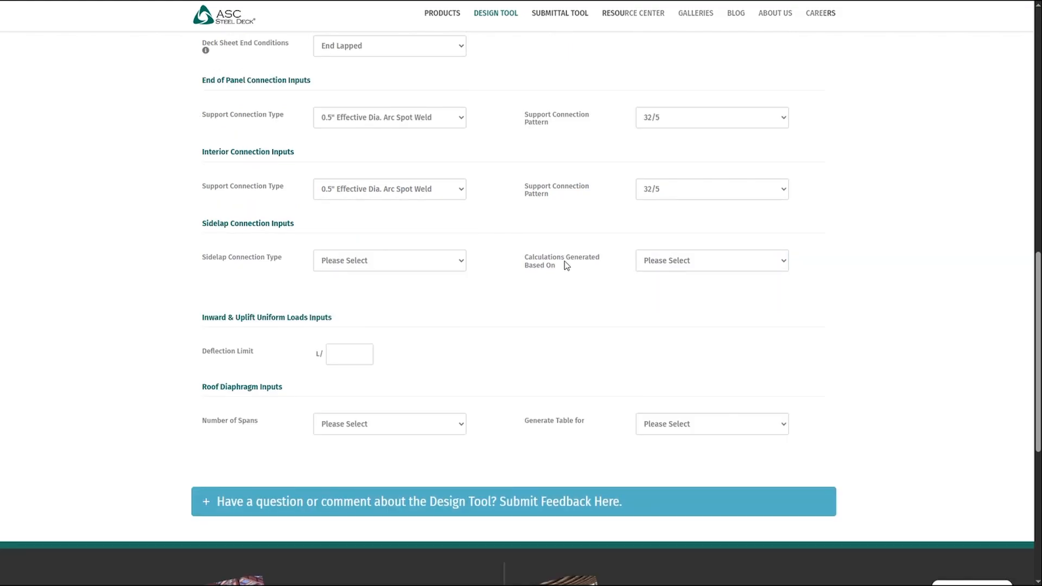
pyautogui.click(422, 267)
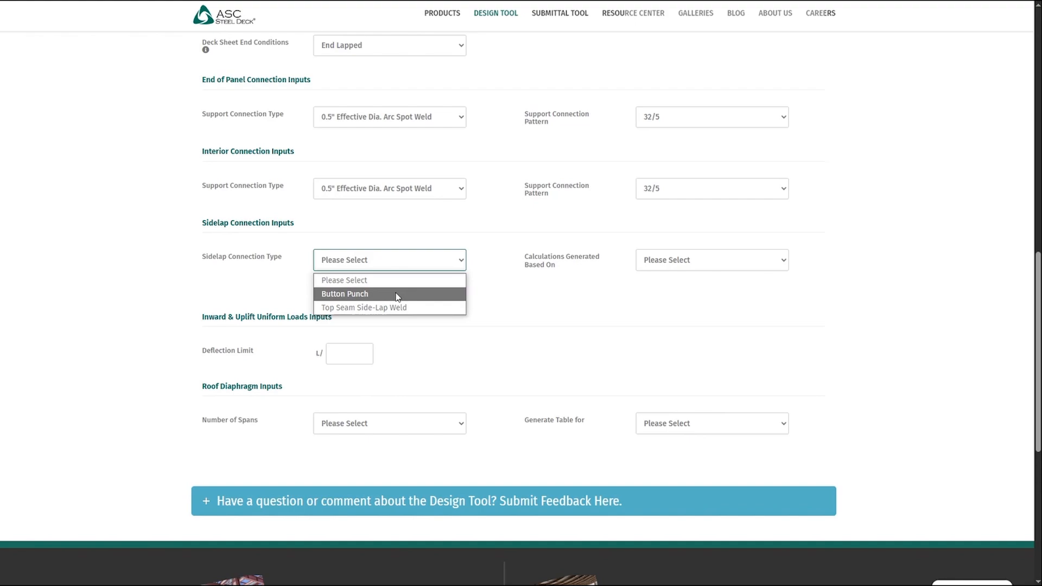
pyautogui.scroll(3, 511, 314)
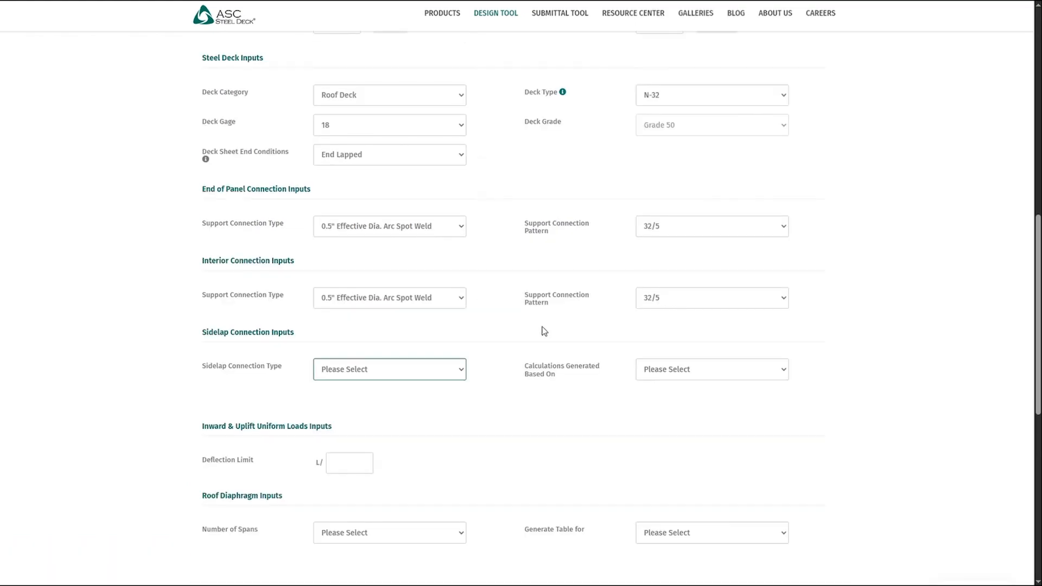
pyautogui.click(546, 324)
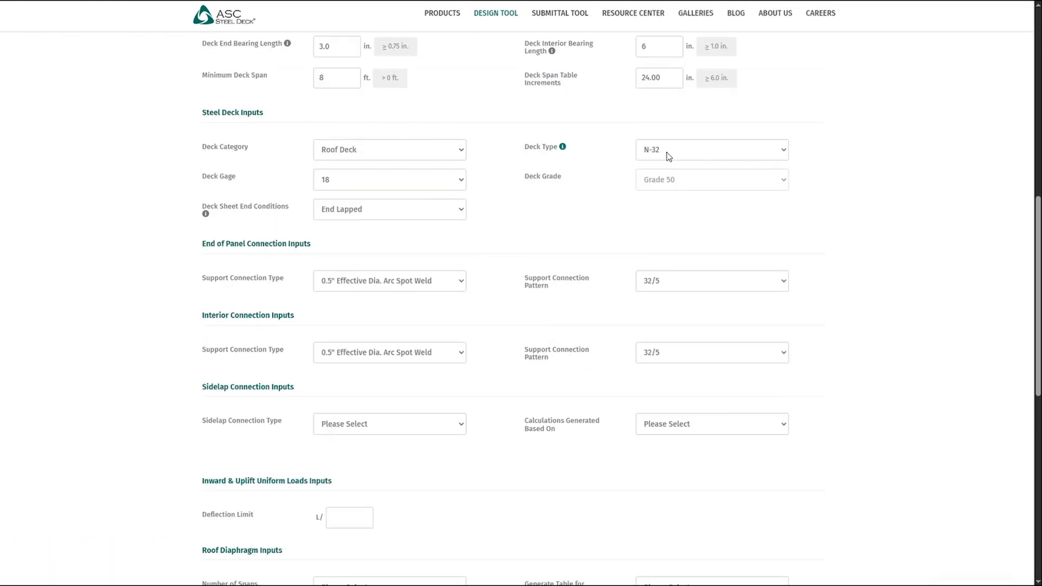
# - Change the deck type to DGN-32 and set the sidelap connection type to DeltaGrip DG4
pyautogui.click(669, 156)
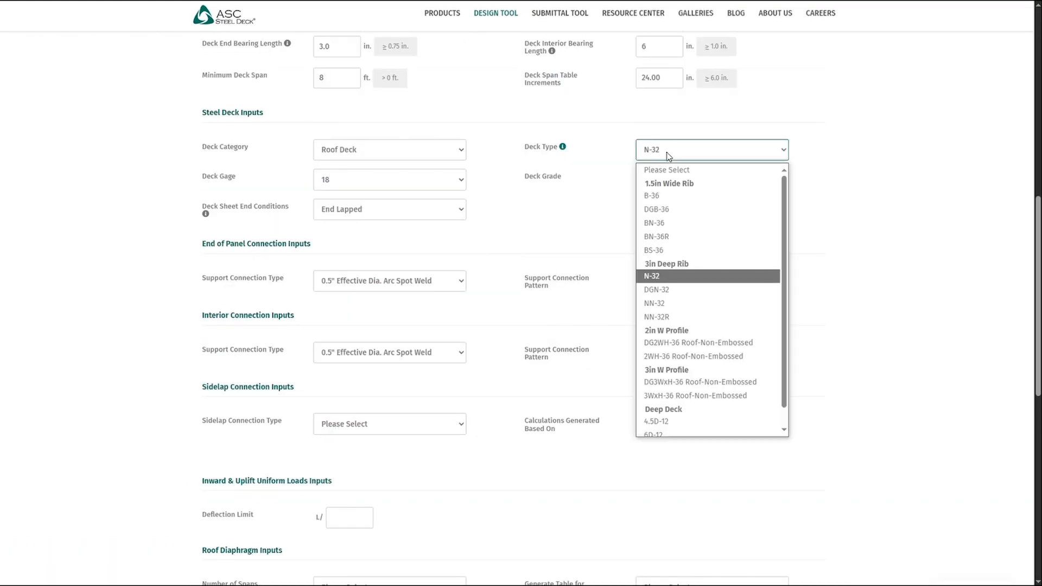
pyautogui.click(671, 294)
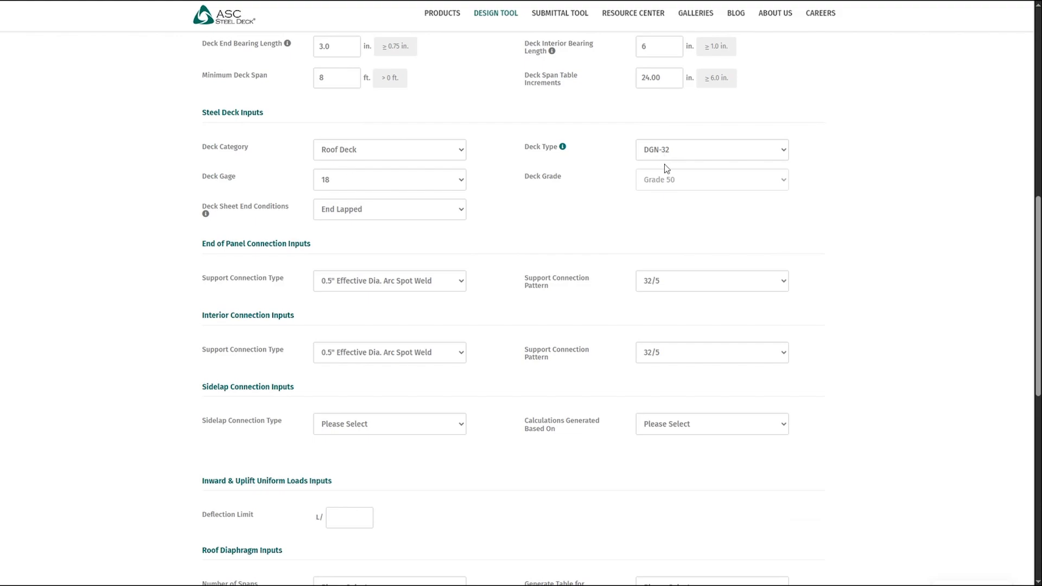
pyautogui.scroll(-2, 569, 279)
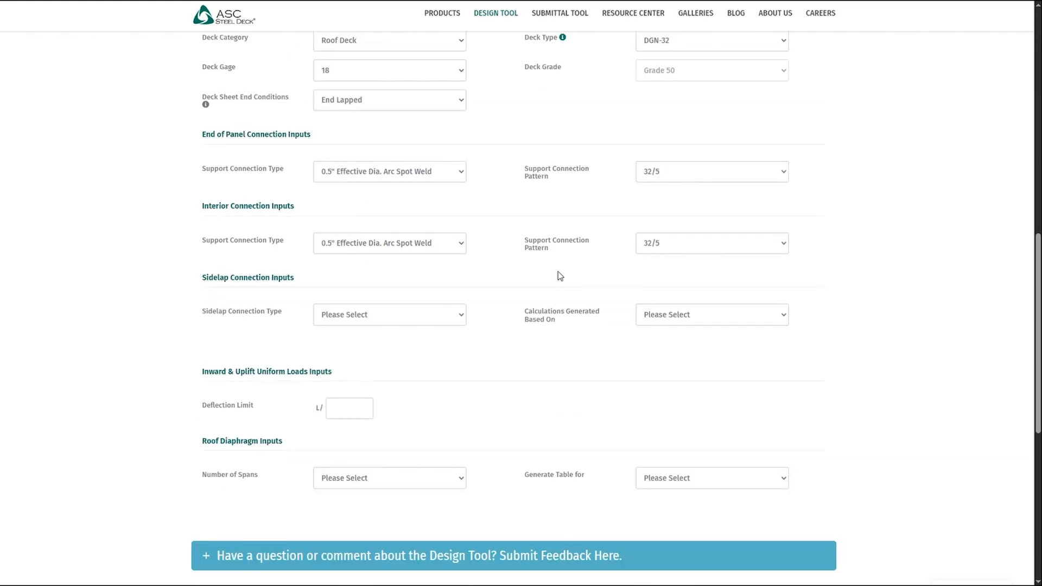
pyautogui.click(435, 317)
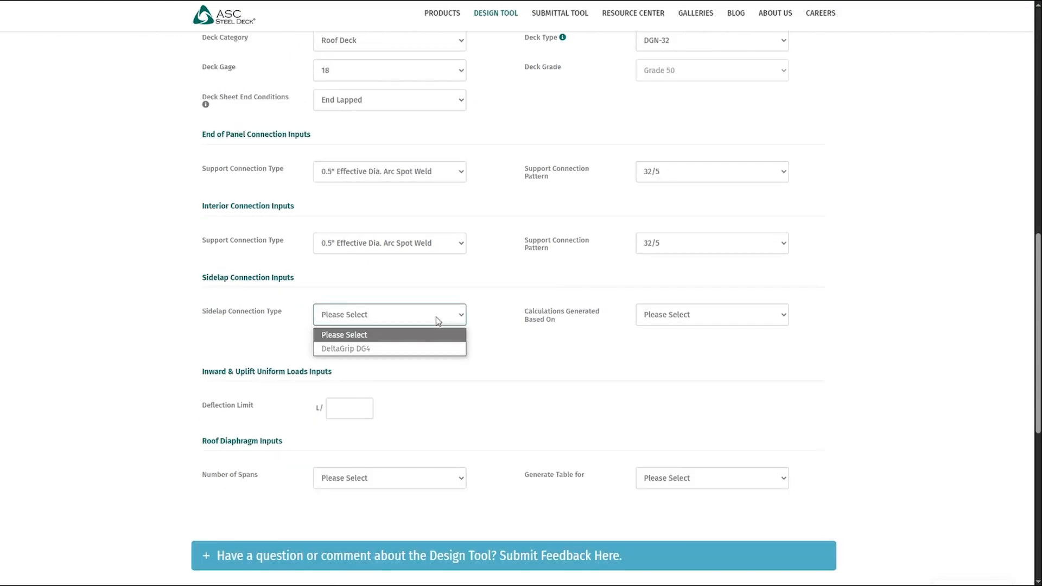
pyautogui.click(372, 353)
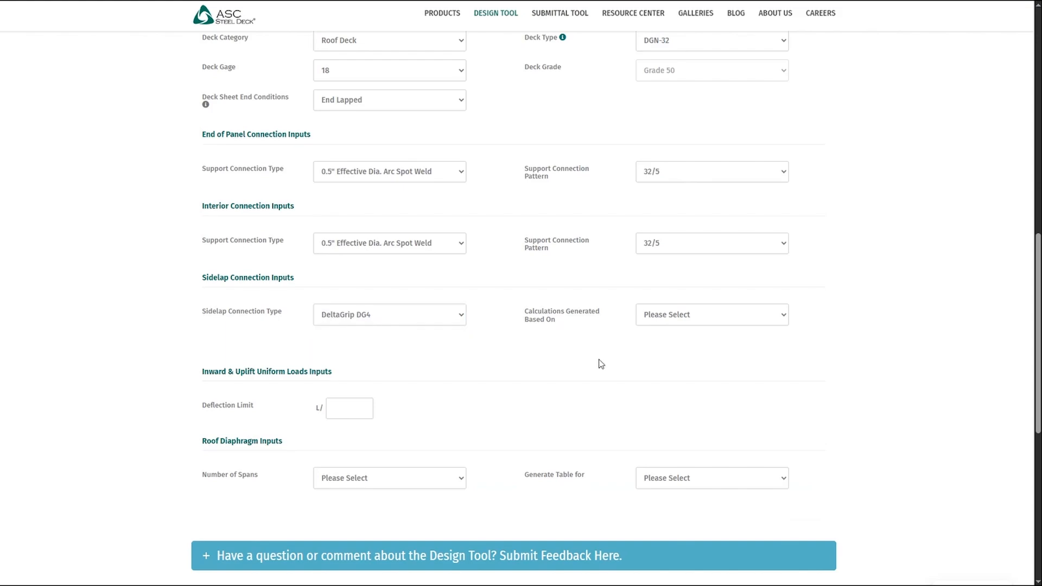
# - Base the generated sidelap calculations on Sidelap Connection Spacing
pyautogui.click(691, 317)
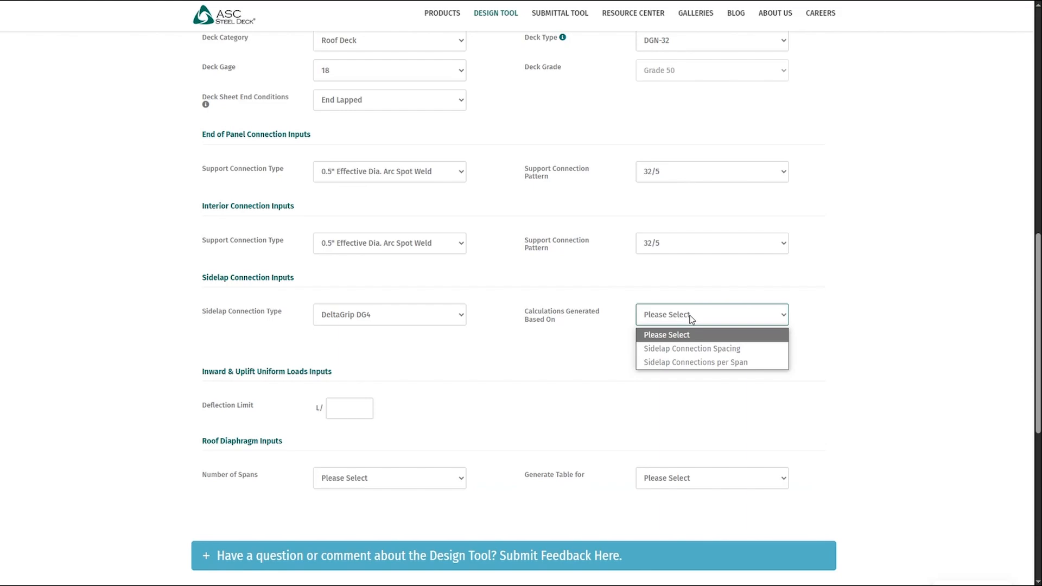
pyautogui.click(701, 350)
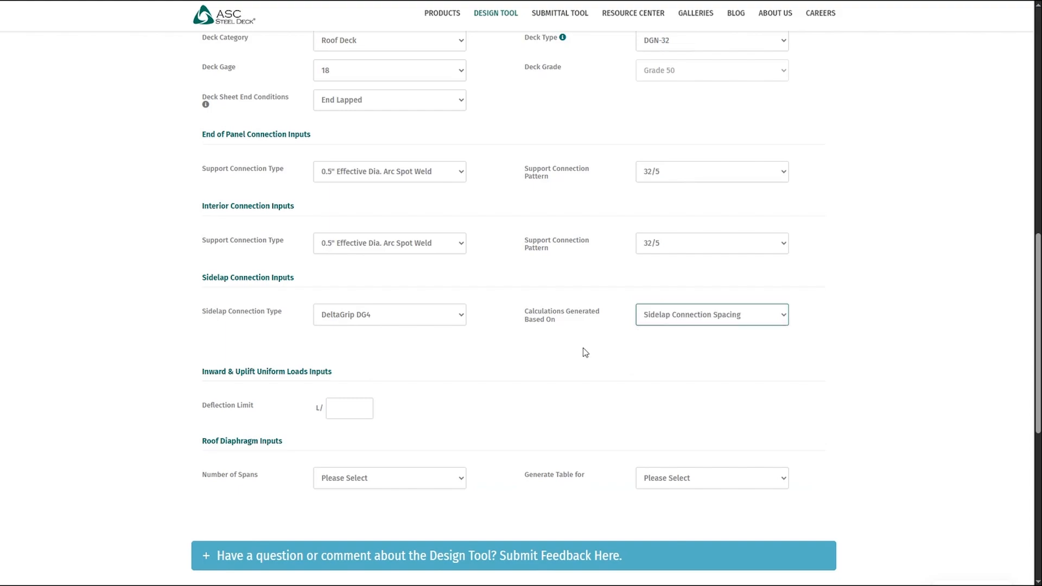
pyautogui.press('Tab')
pyautogui.click(512, 356)
# - Try Sidelap Connections per Span as the calculation basis and switch back to Sidelap Connection Spacing
pyautogui.click(711, 317)
pyautogui.click(714, 361)
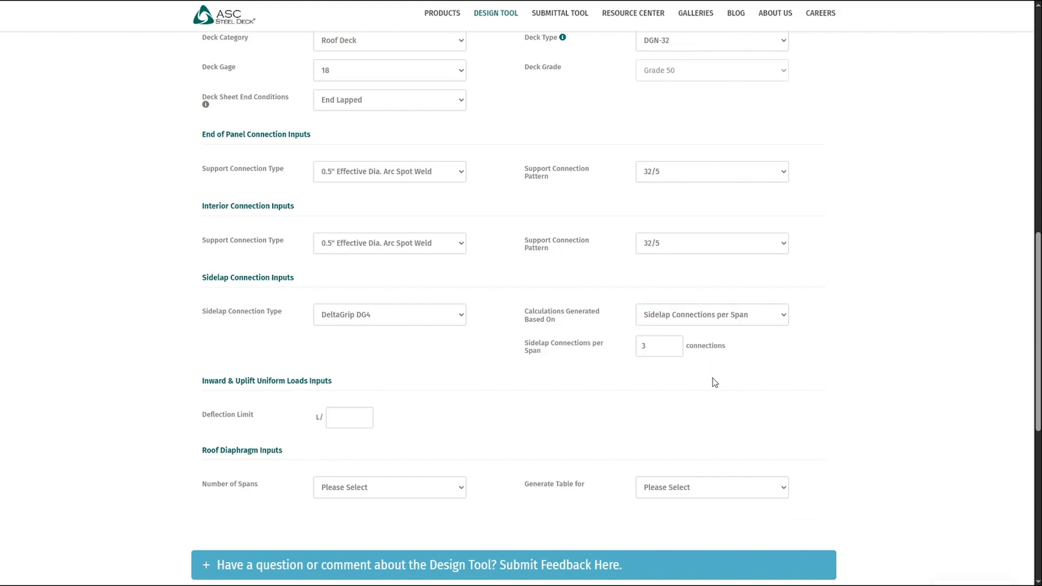
pyautogui.click(721, 321)
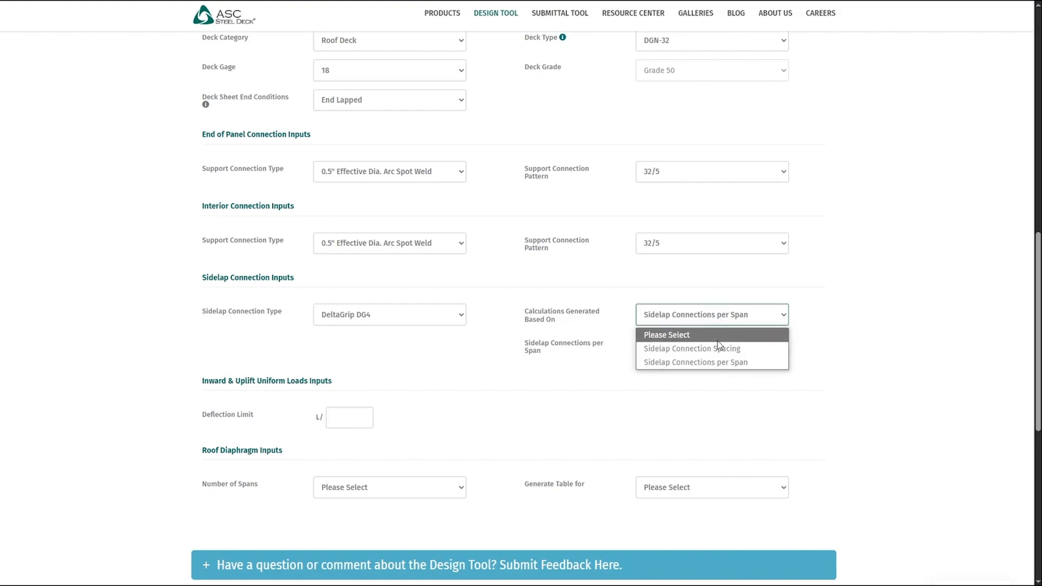
pyautogui.click(692, 348)
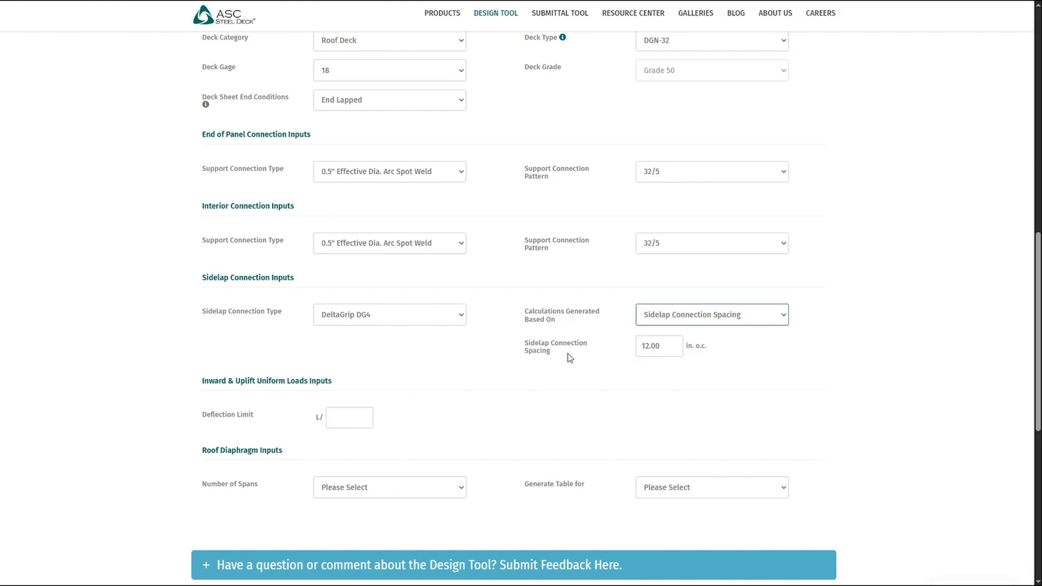
# - Set the deflection limit for inward and uplift uniform loads to L/240
pyautogui.scroll(-1, 567, 353)
pyautogui.click(360, 367)
pyautogui.doubleClick(362, 367)
pyautogui.write('240')
pyautogui.click(456, 370)
# - Set the roof diaphragm number of spans to 3 and generate the table for Seismic
pyautogui.scroll(-1, 499, 367)
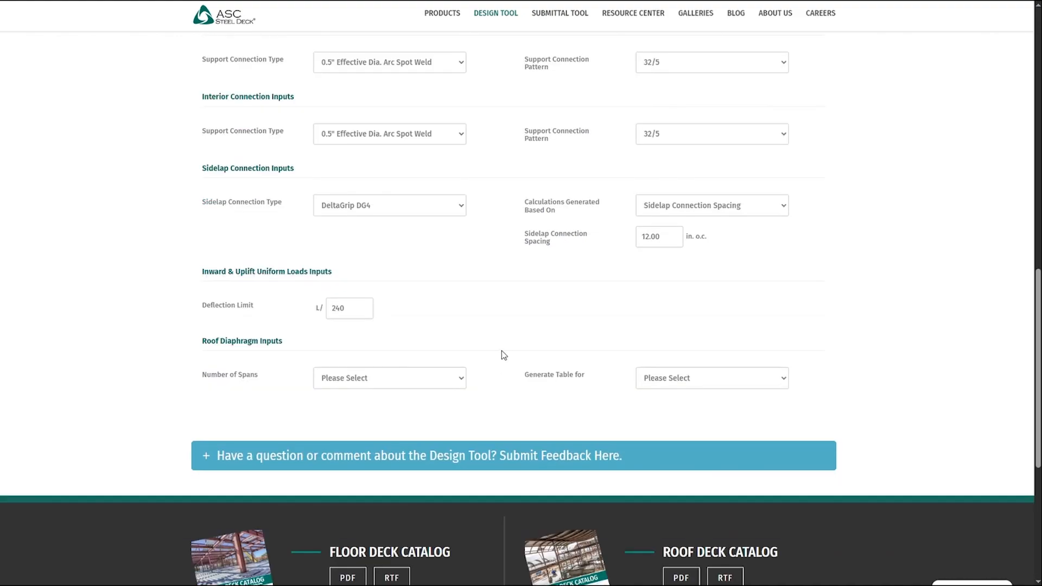
pyautogui.click(402, 380)
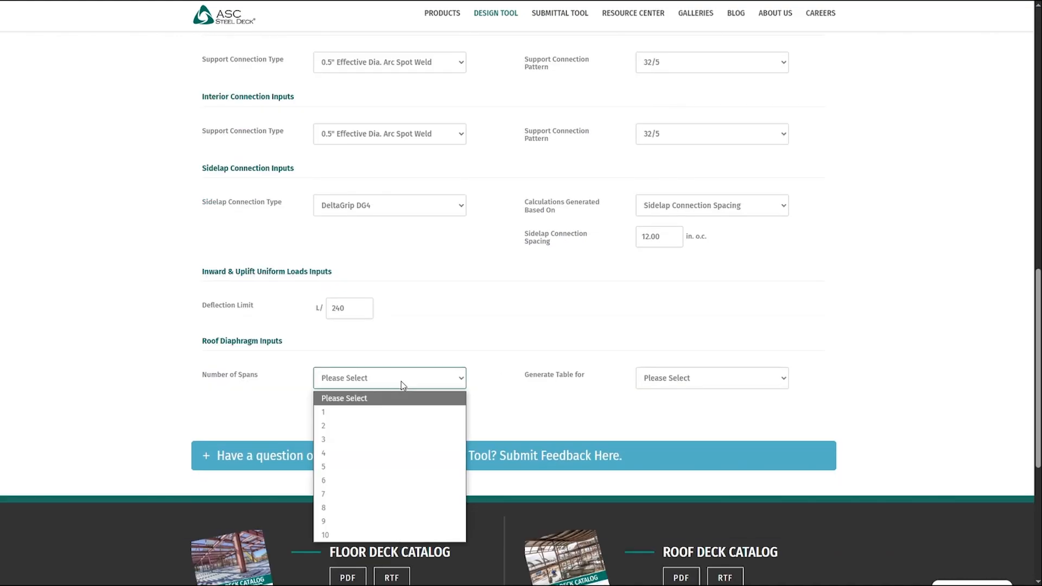
pyautogui.click(393, 440)
pyautogui.click(666, 380)
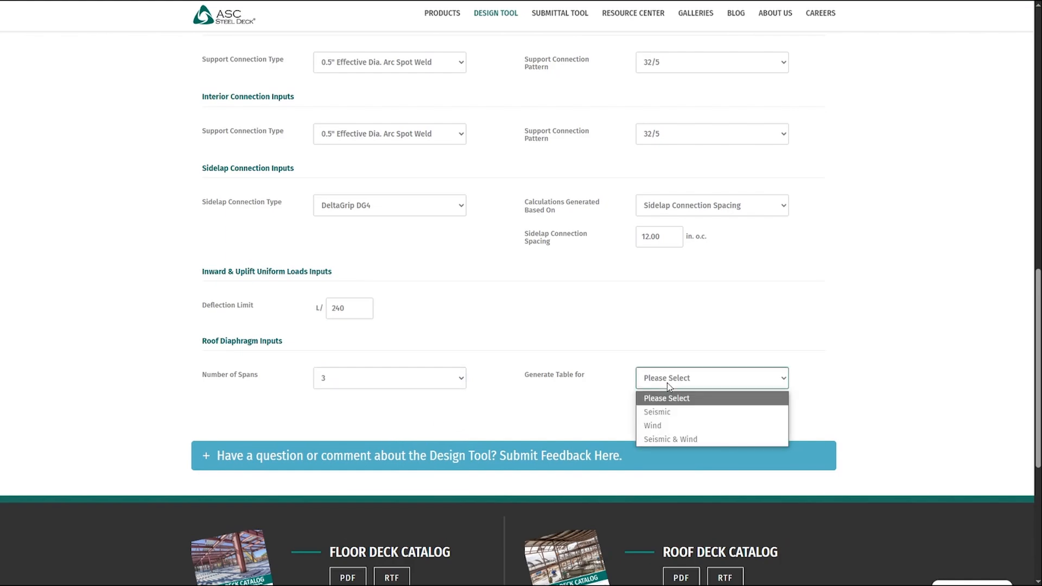
pyautogui.click(675, 415)
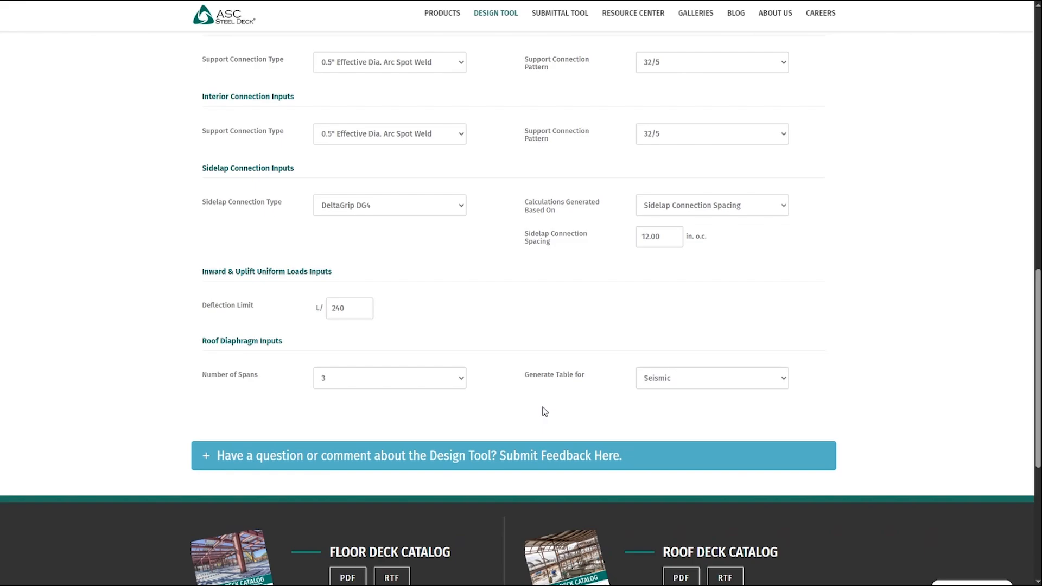
# - Open the calculation tables and examine the section properties, inward loads, diaphragm shear and stiffness, and wind uplift loads
pyautogui.scroll(3, 538, 396)
pyautogui.scroll(7, 538, 397)
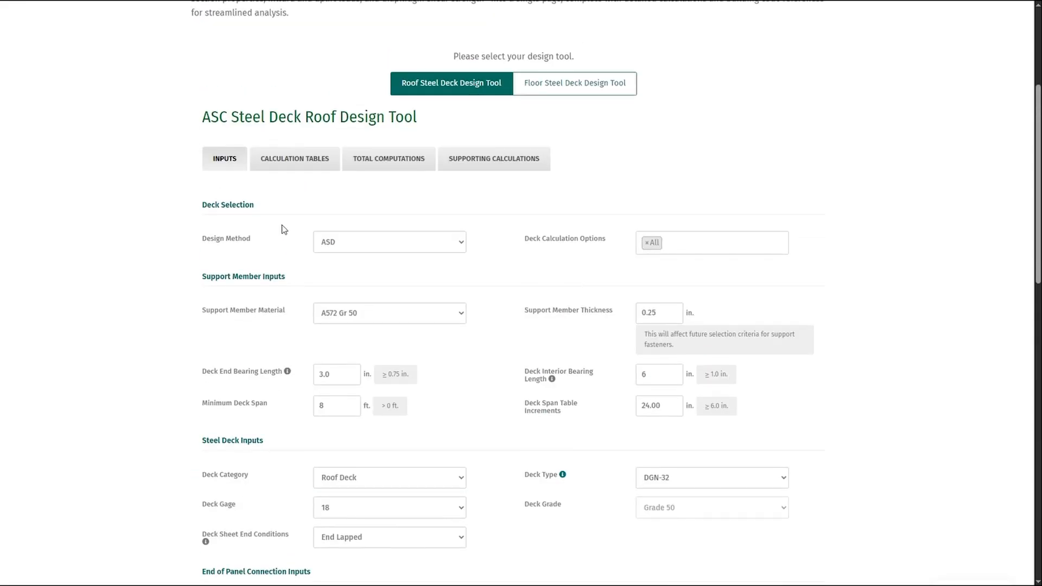
pyautogui.click(309, 166)
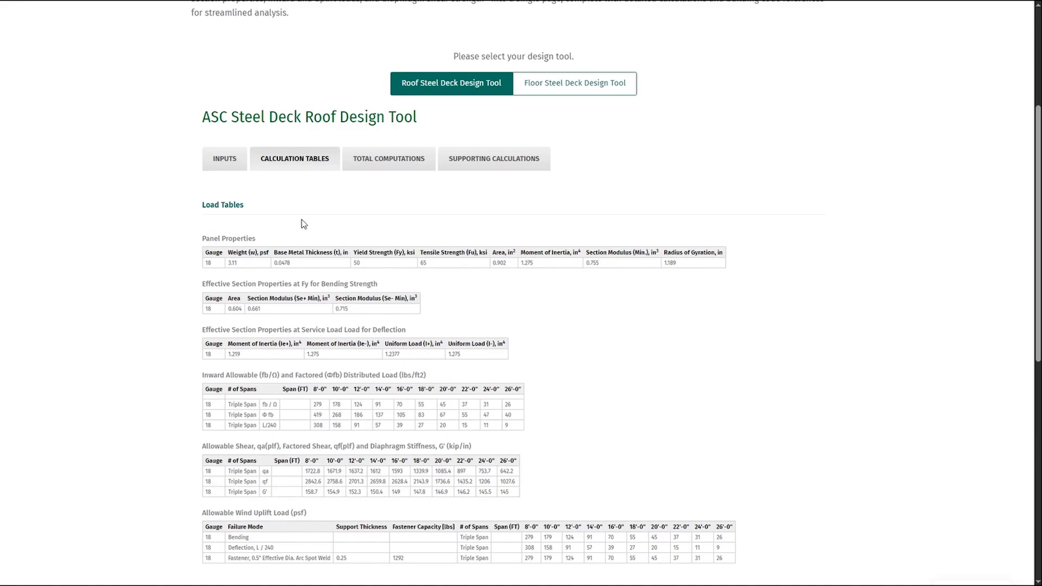
pyautogui.scroll(-2, 362, 261)
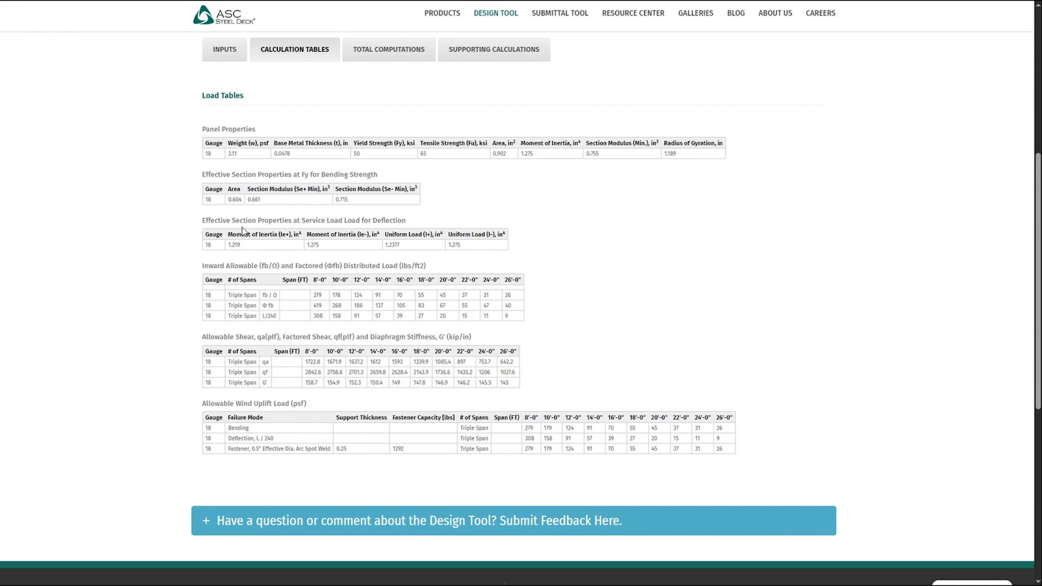
pyautogui.scroll(-1, 242, 231)
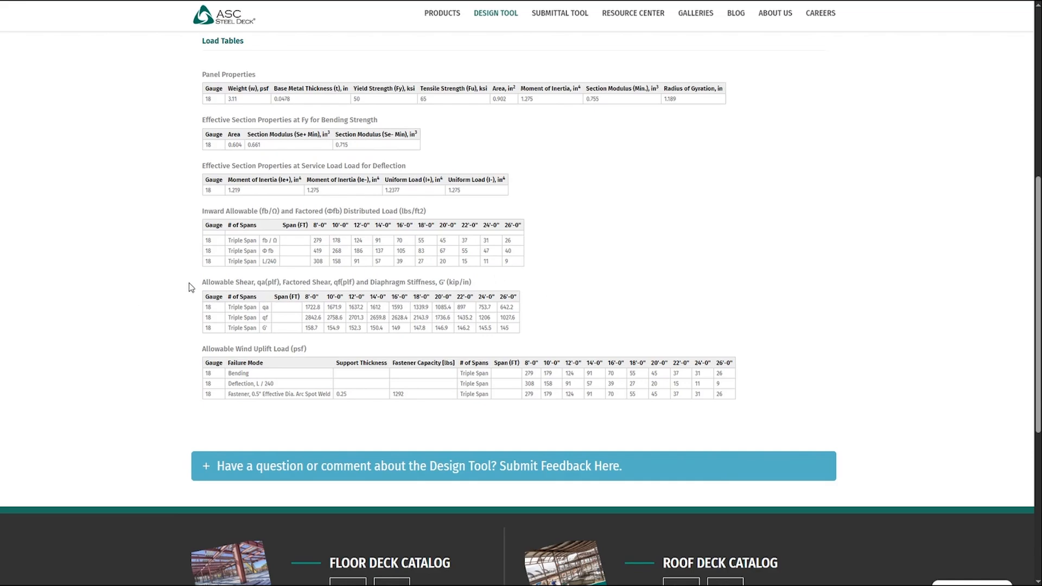
pyautogui.scroll(-1, 189, 282)
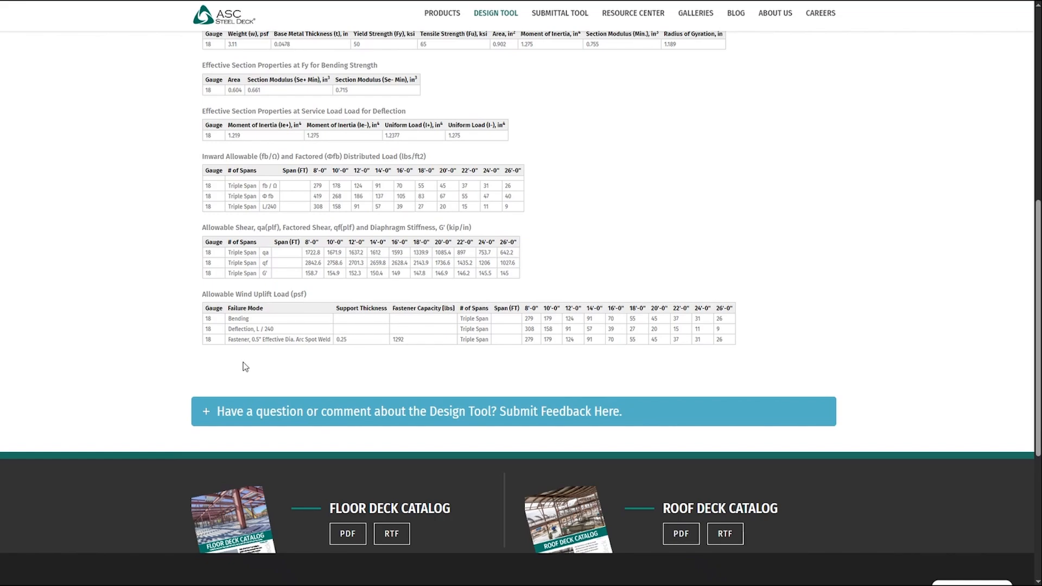
# - Open the total computations and examine the limit checks, reactions, fastener capacities, diaphragm shear strengths and diaphragm stiffness
pyautogui.scroll(2, 187, 399)
pyautogui.scroll(1, 186, 395)
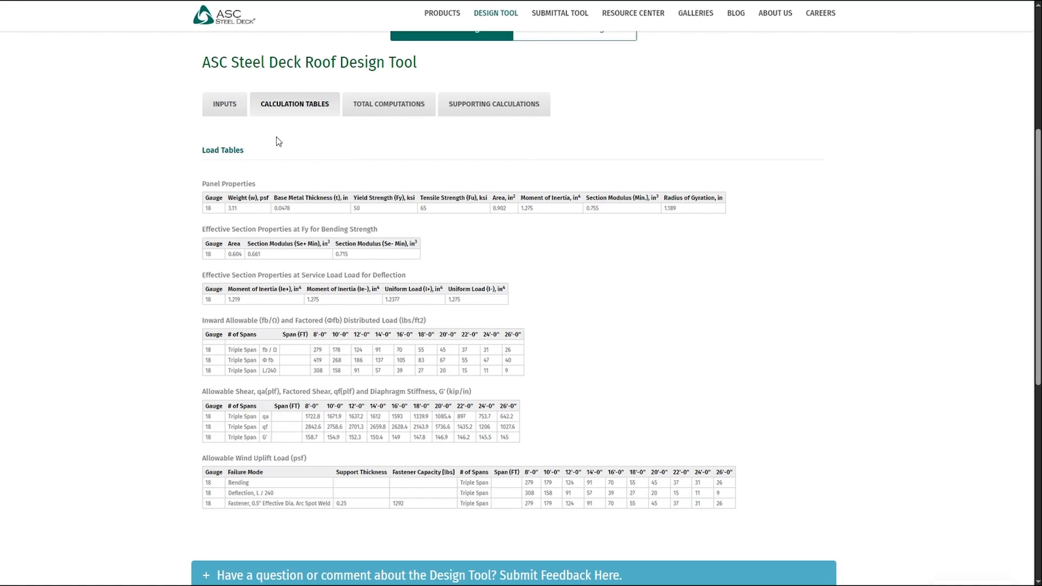
pyautogui.click(362, 111)
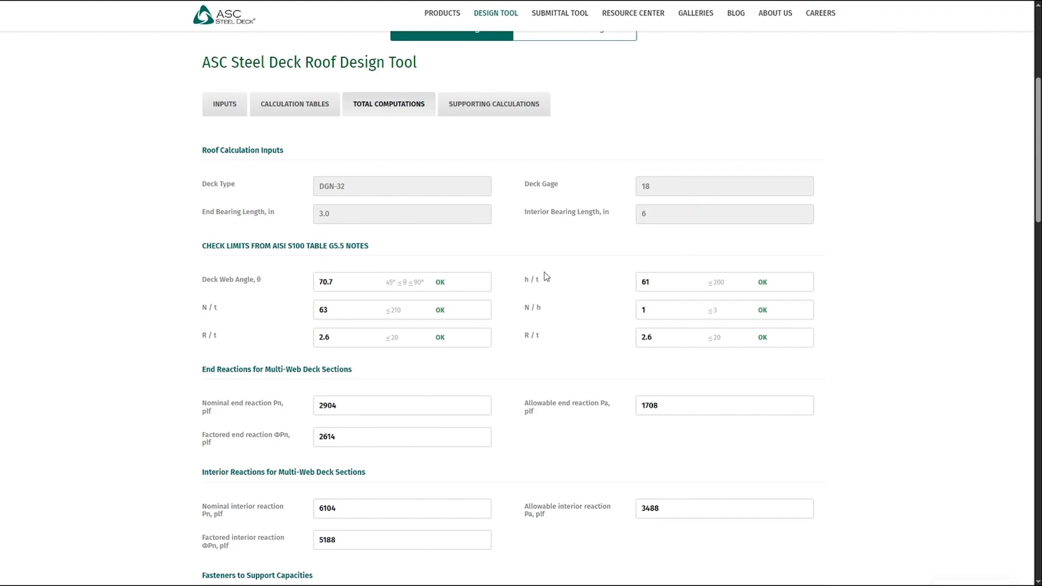
pyautogui.scroll(-2, 662, 295)
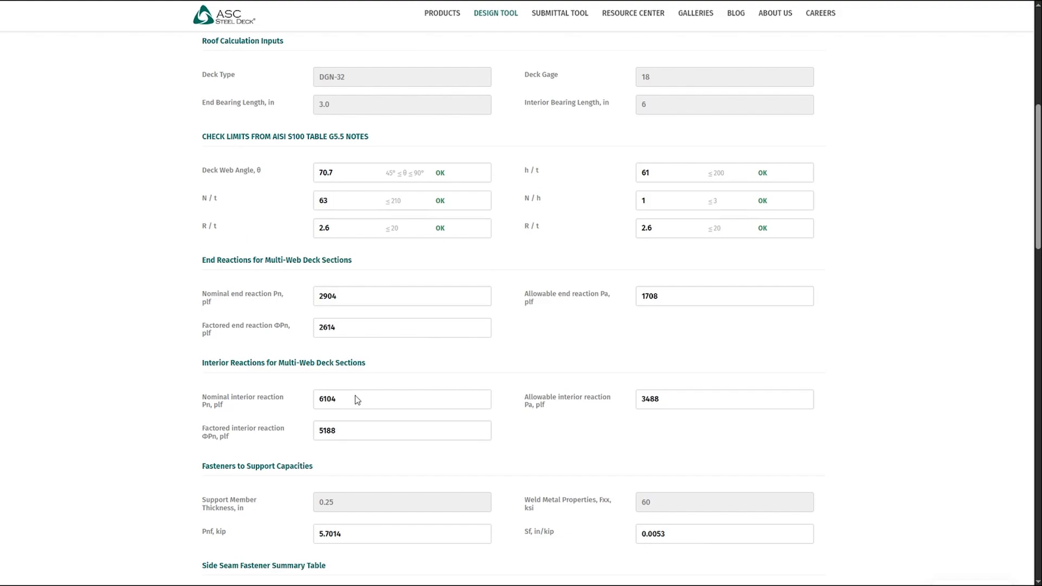
pyautogui.scroll(-2, 358, 402)
pyautogui.scroll(-1, 249, 391)
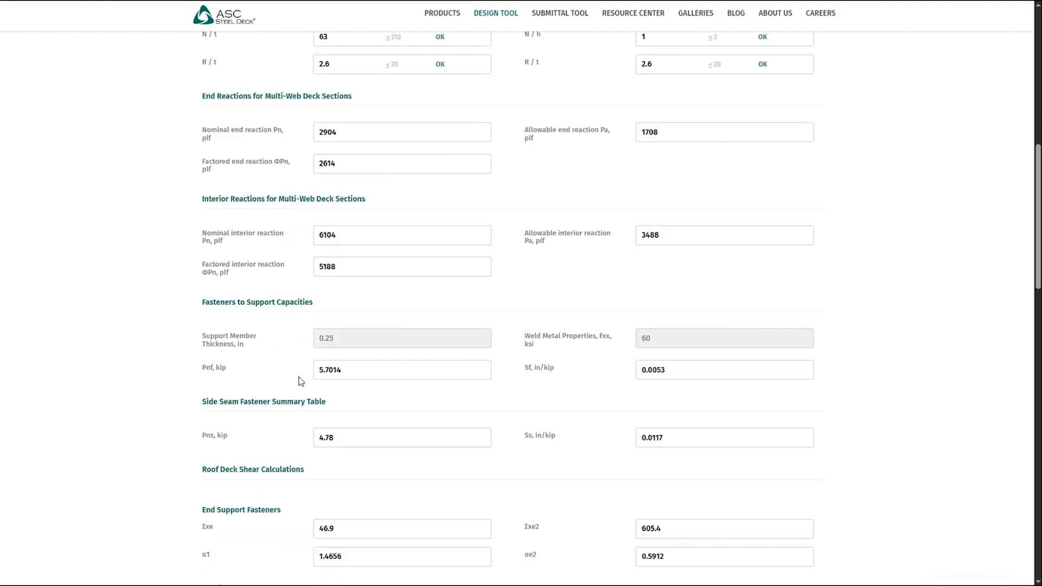
pyautogui.scroll(-2, 521, 383)
pyautogui.scroll(-2, 477, 341)
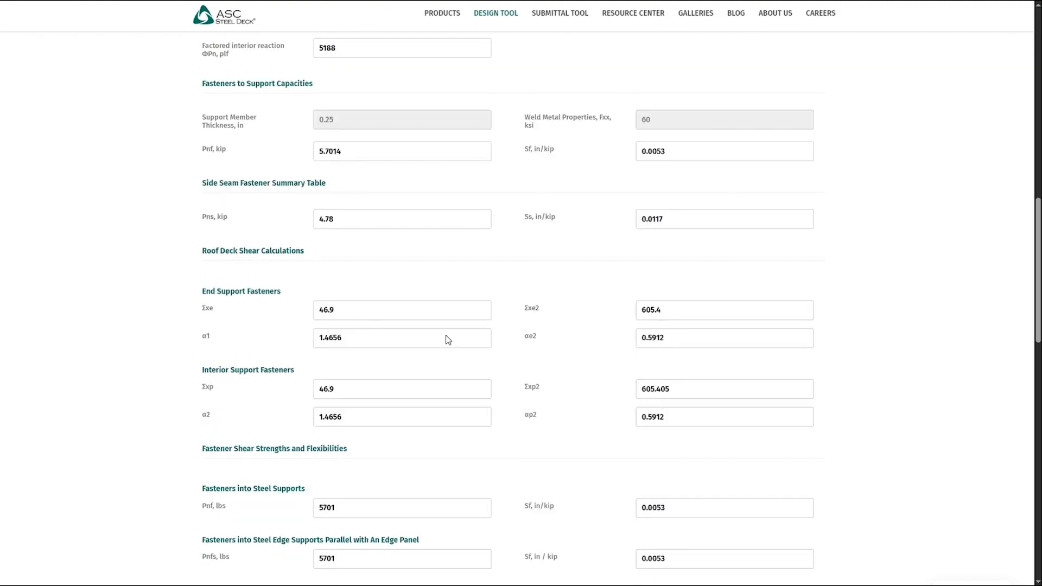
pyautogui.scroll(-2, 314, 314)
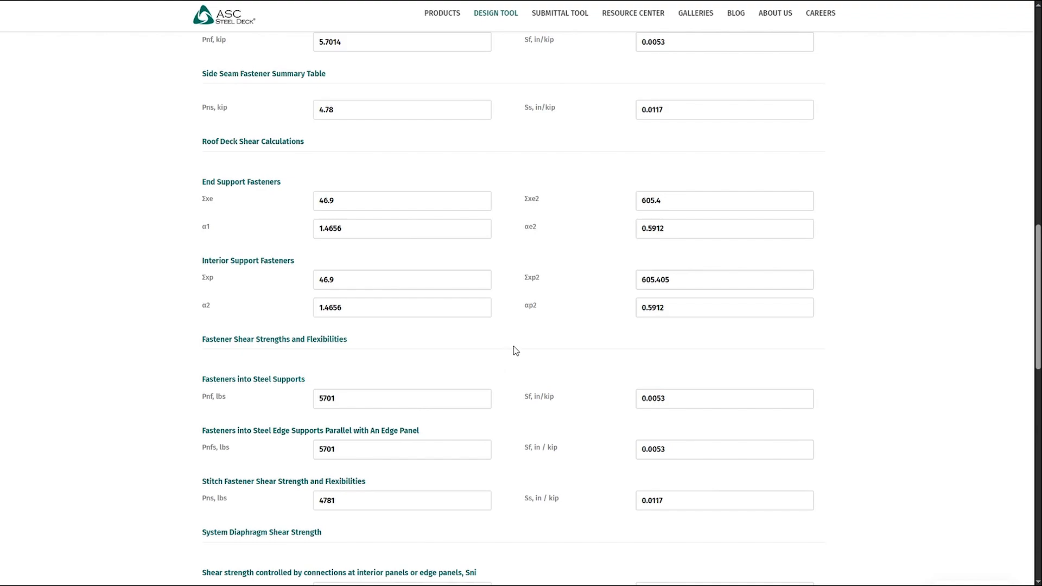
pyautogui.scroll(-5, 513, 347)
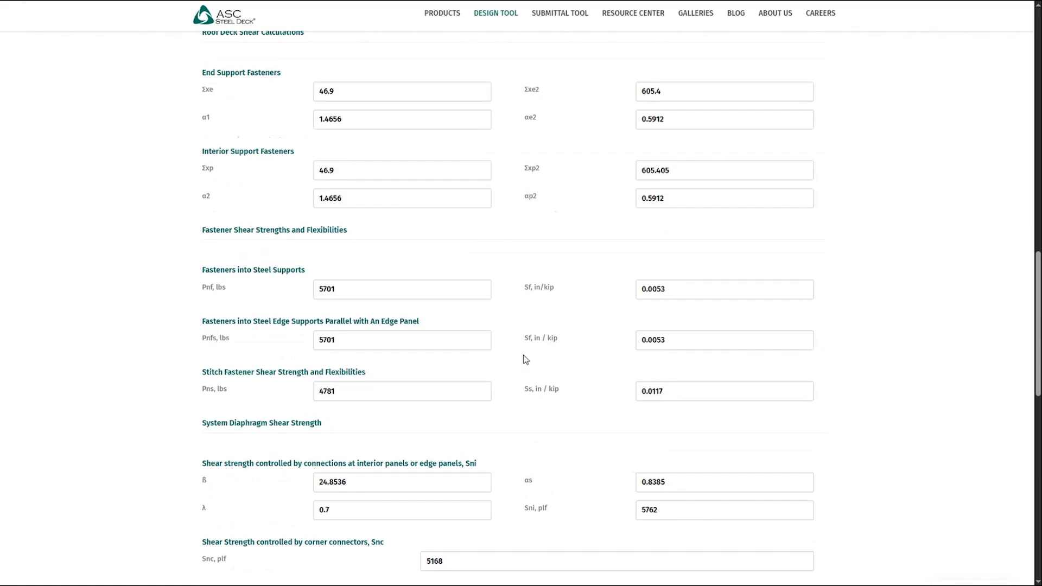
pyautogui.scroll(-3, 504, 473)
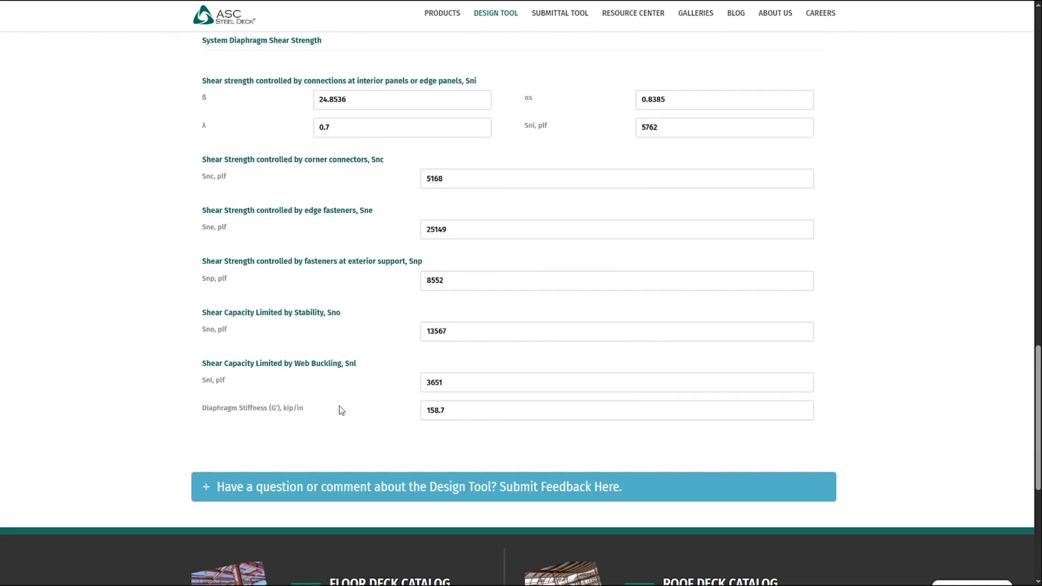
# - Open the supporting calculations and examine the fastener, shear strength, reaction, distributed load and stiffness equations with their AISI references
pyautogui.scroll(20, 415, 433)
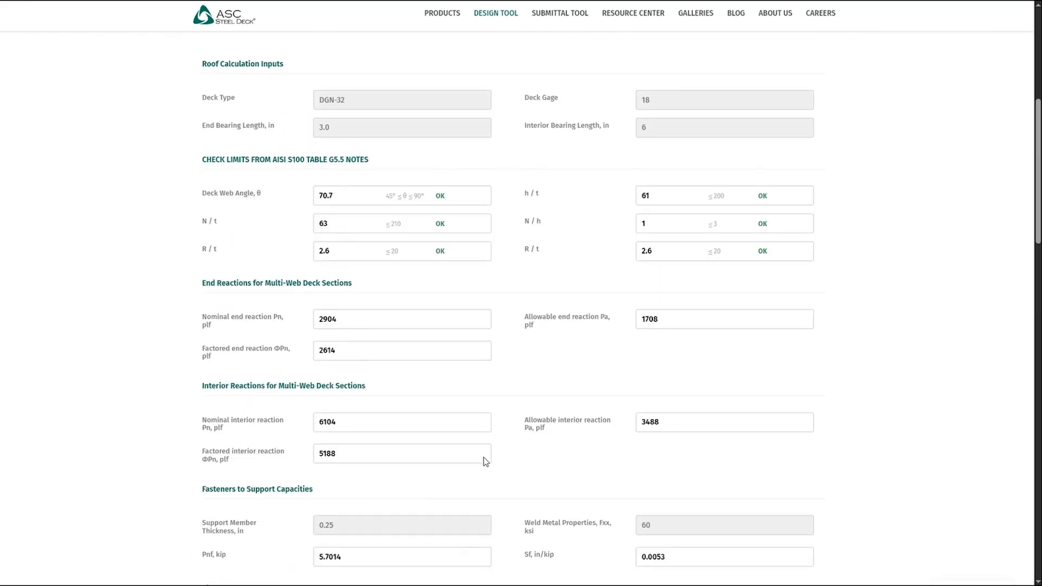
pyautogui.click(498, 273)
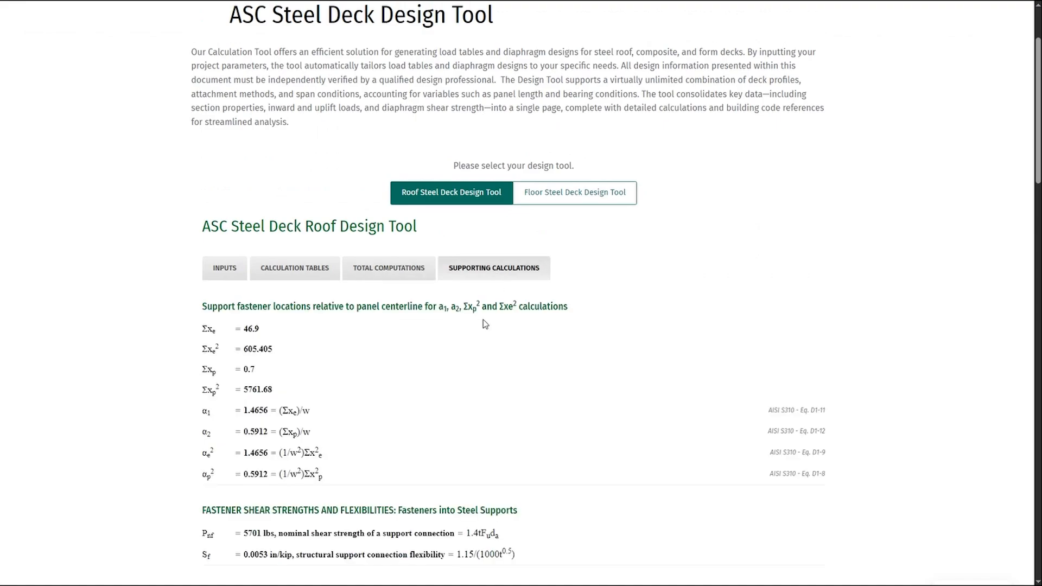
pyautogui.scroll(-4, 483, 322)
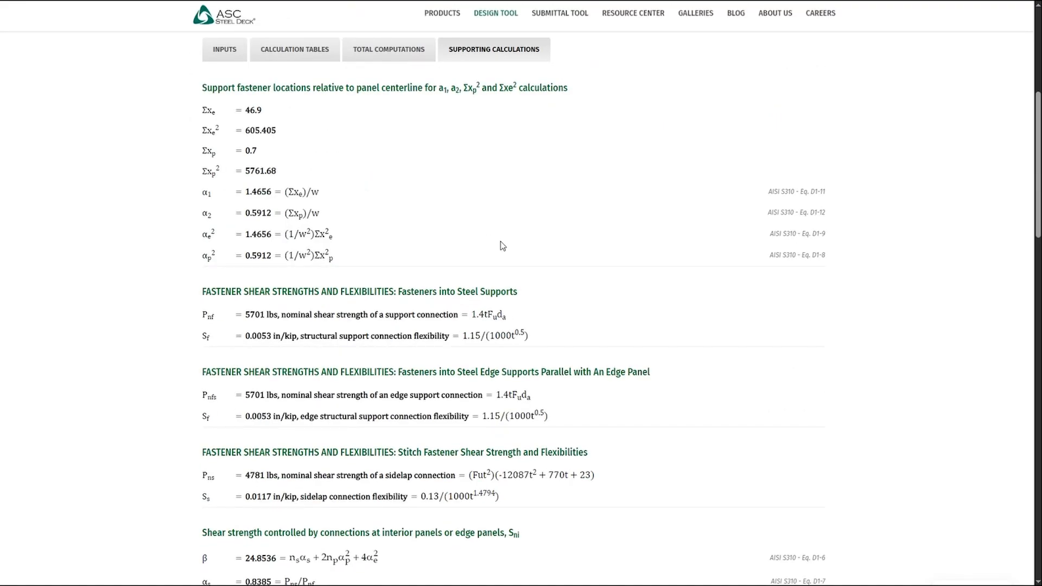
pyautogui.scroll(-2, 504, 243)
pyautogui.scroll(-2, 508, 242)
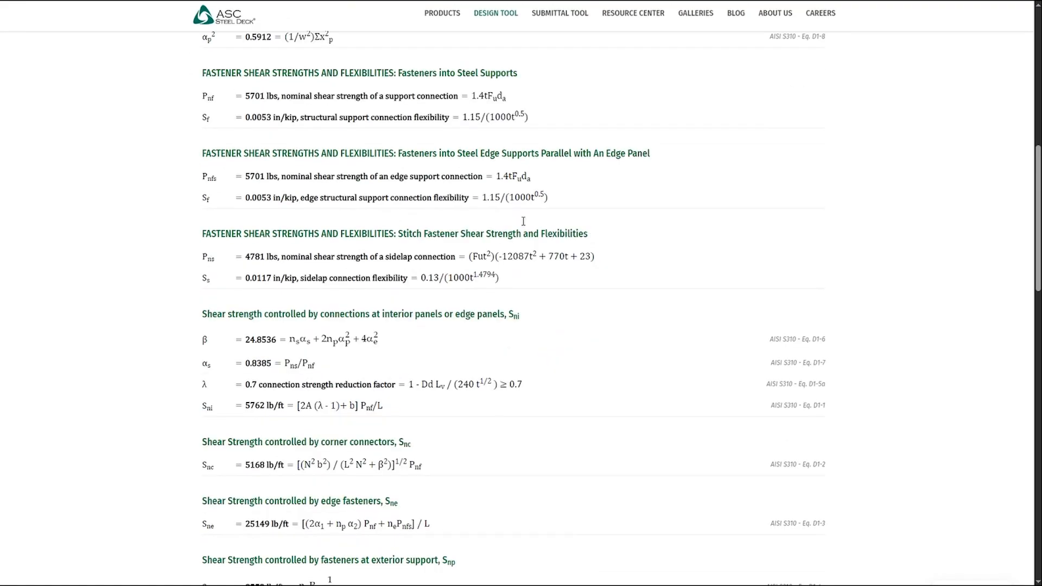
pyautogui.scroll(-2, 562, 344)
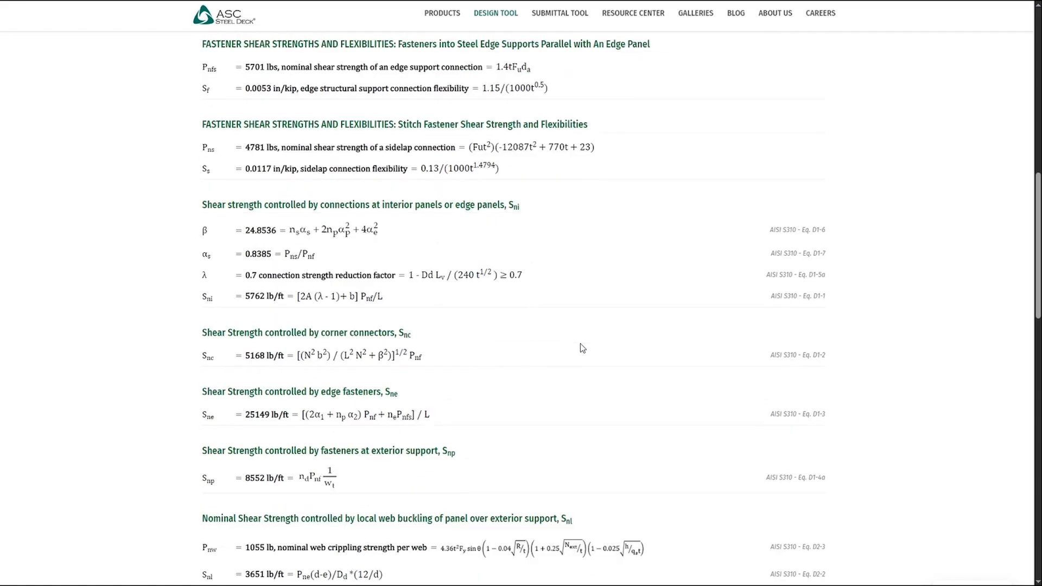
pyautogui.scroll(-3, 804, 316)
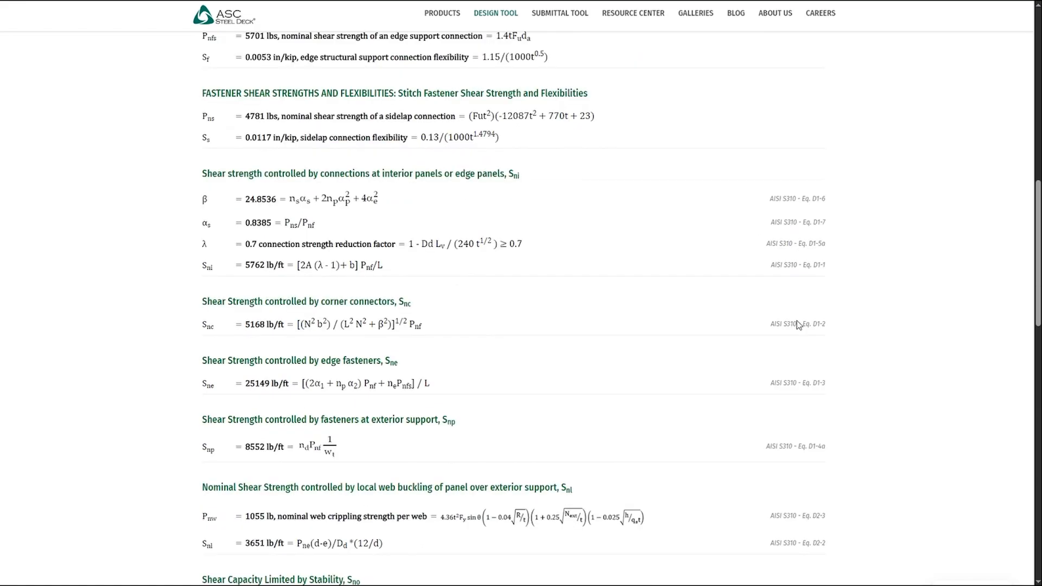
pyautogui.scroll(-8, 796, 320)
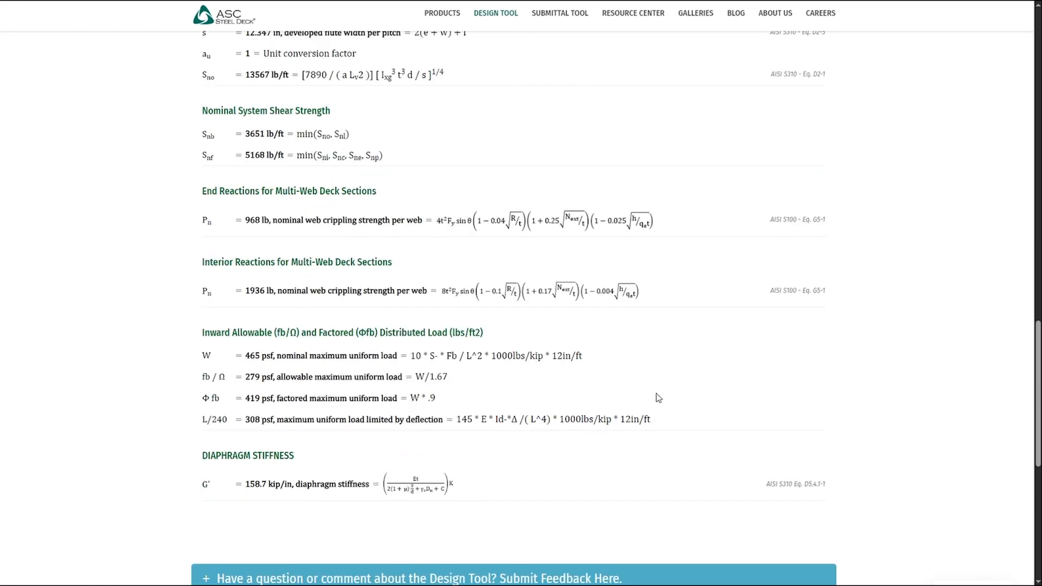
pyautogui.scroll(15, 658, 398)
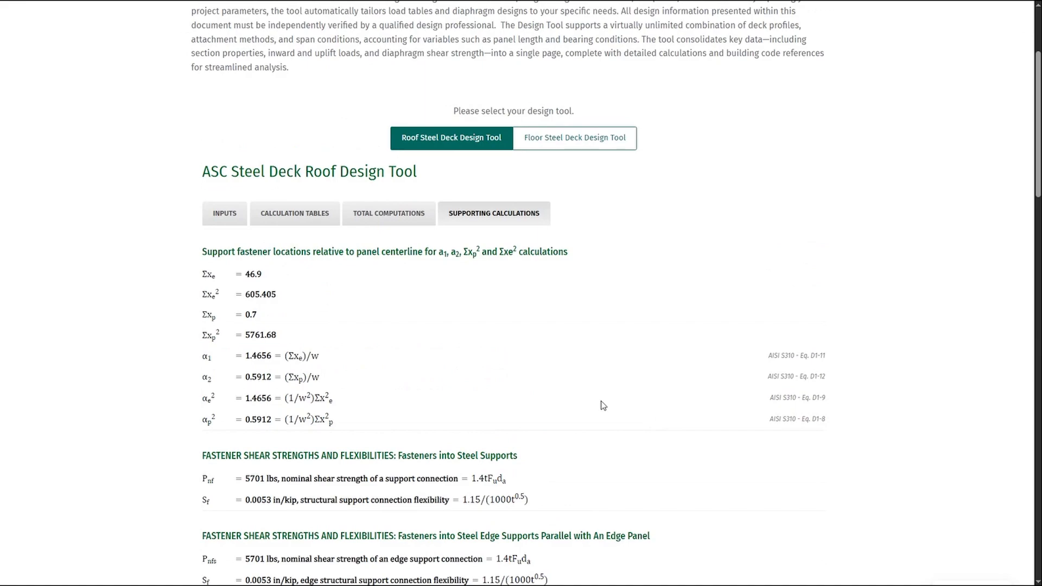
# - Preview the printout of the roof deck design, examine its input, table and calculation pages, and close it without printing
pyautogui.hotkey('ctrl', 'p')
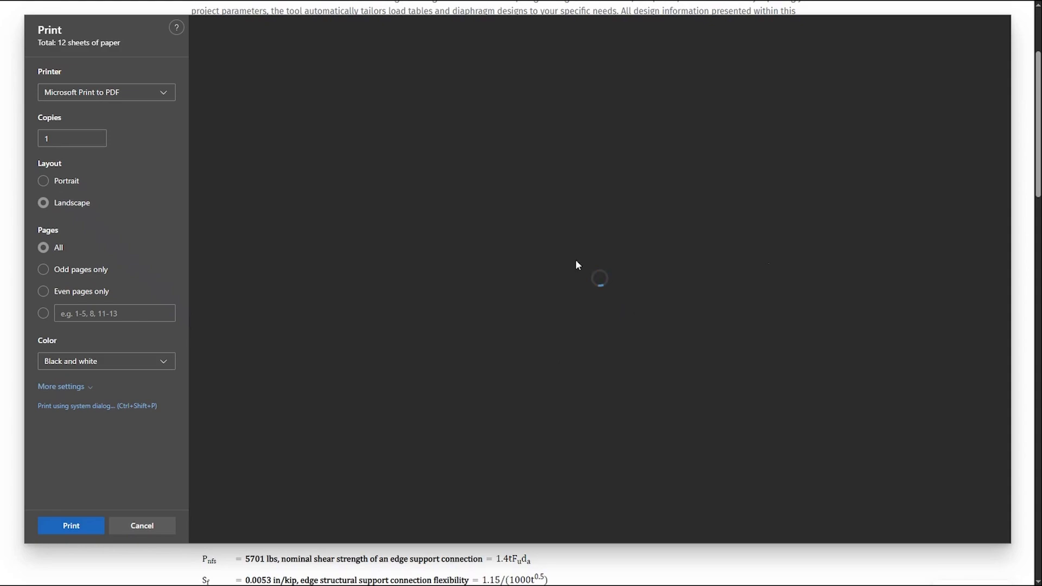
pyautogui.scroll(-15, 565, 210)
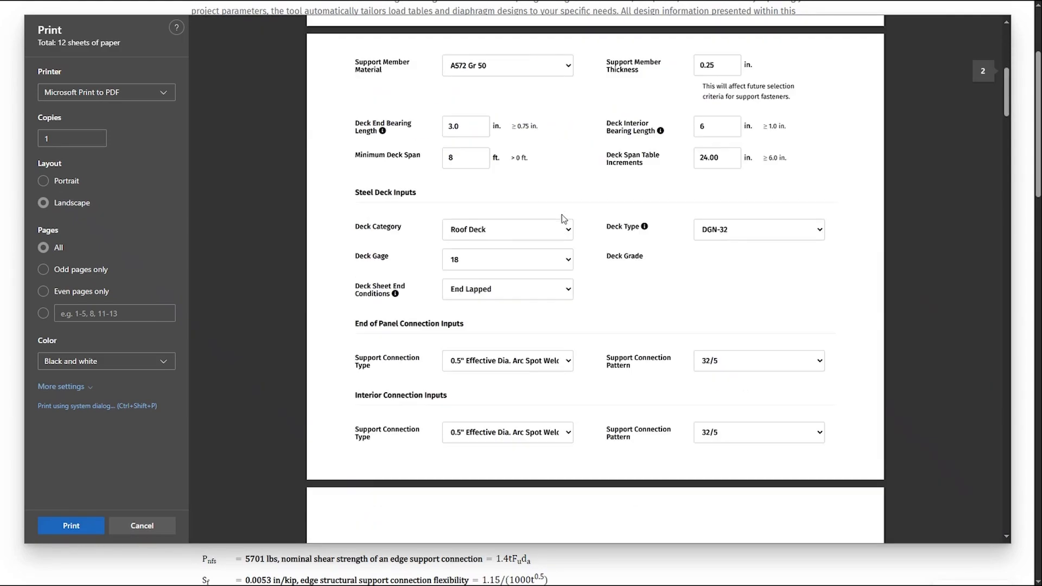
pyautogui.scroll(-10, 677, 262)
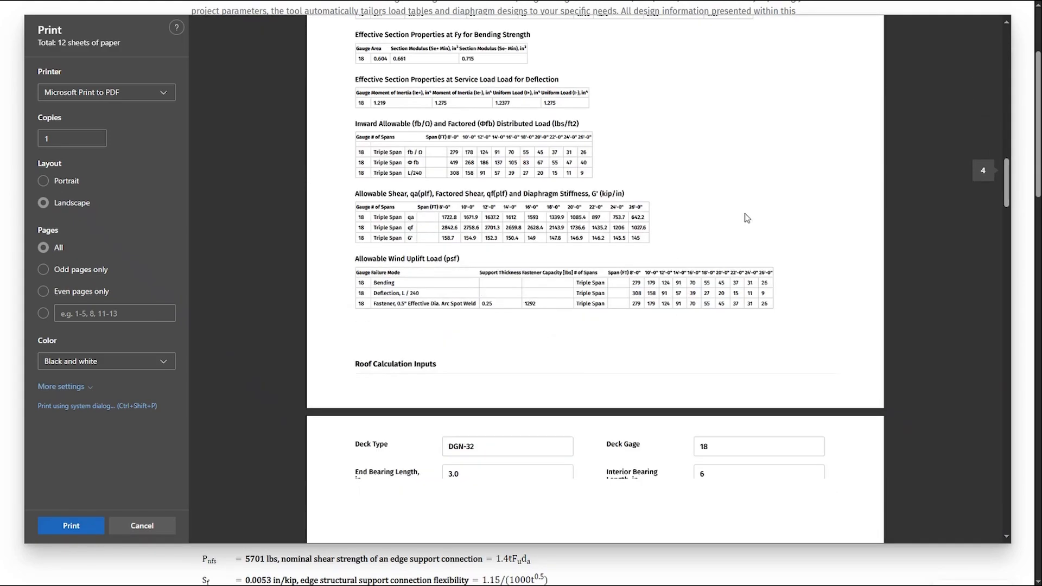
pyautogui.scroll(-9, 553, 226)
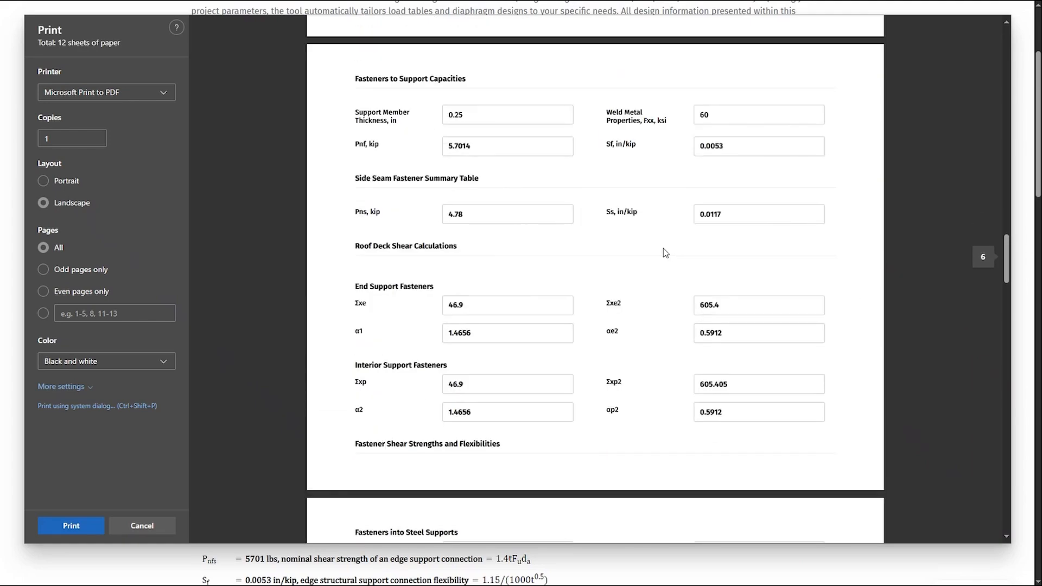
pyautogui.scroll(-15, 665, 252)
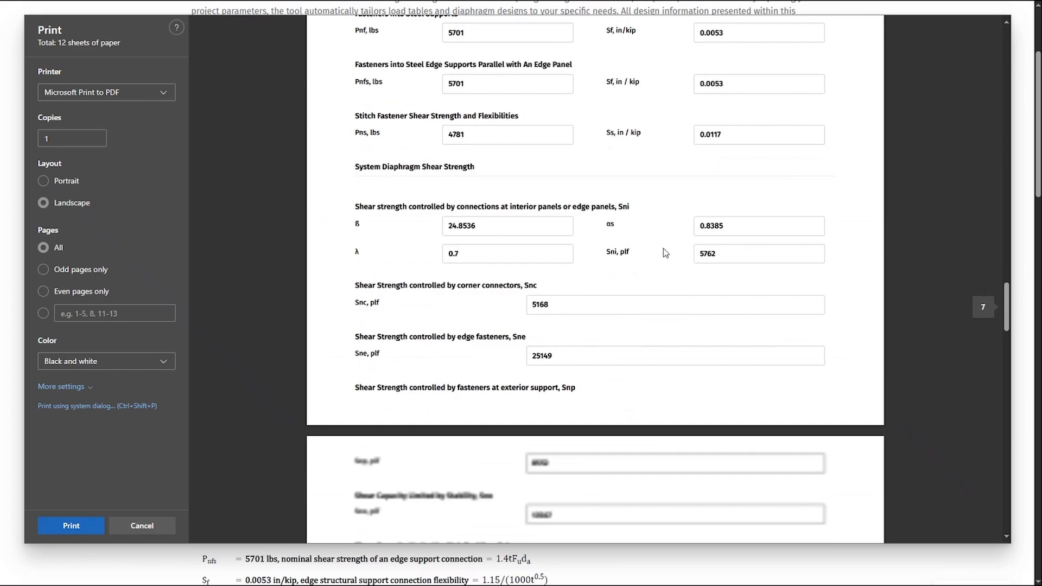
pyautogui.scroll(-6, 597, 432)
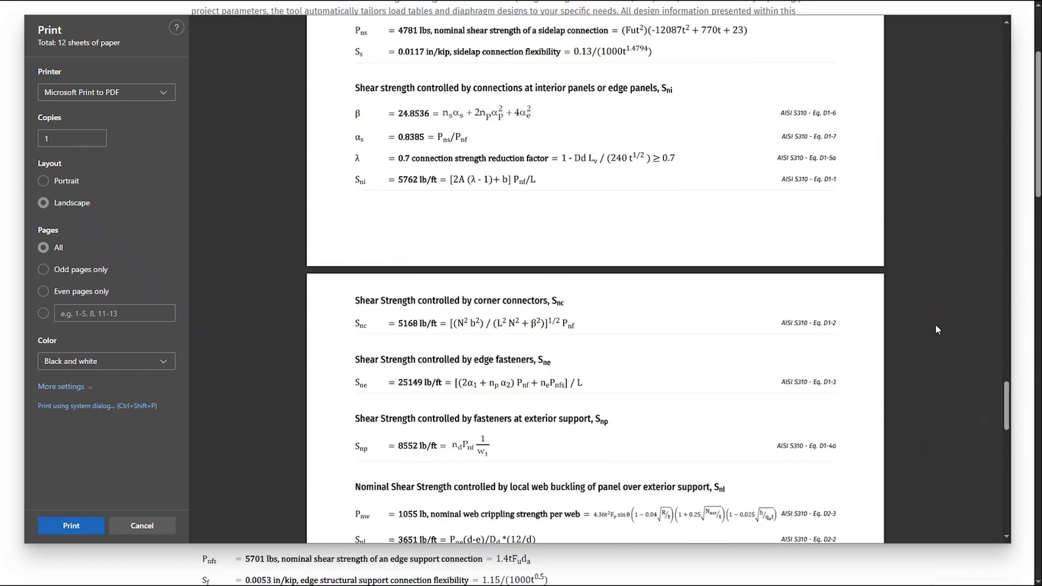
pyautogui.click(140, 526)
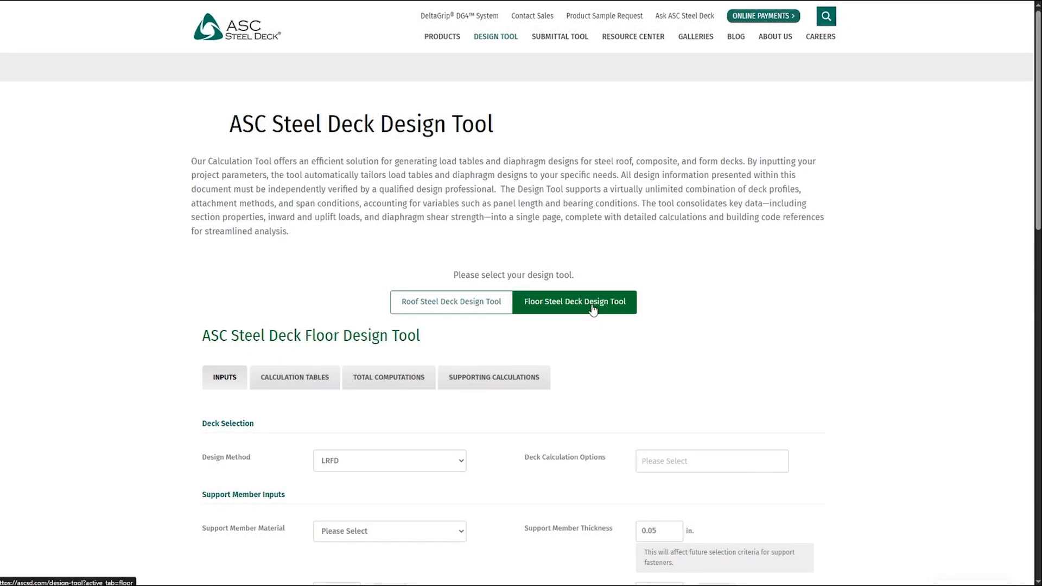
# - For the floor deck design, select LRFD as the design method and All as the deck calculation option
pyautogui.scroll(-4, 594, 308)
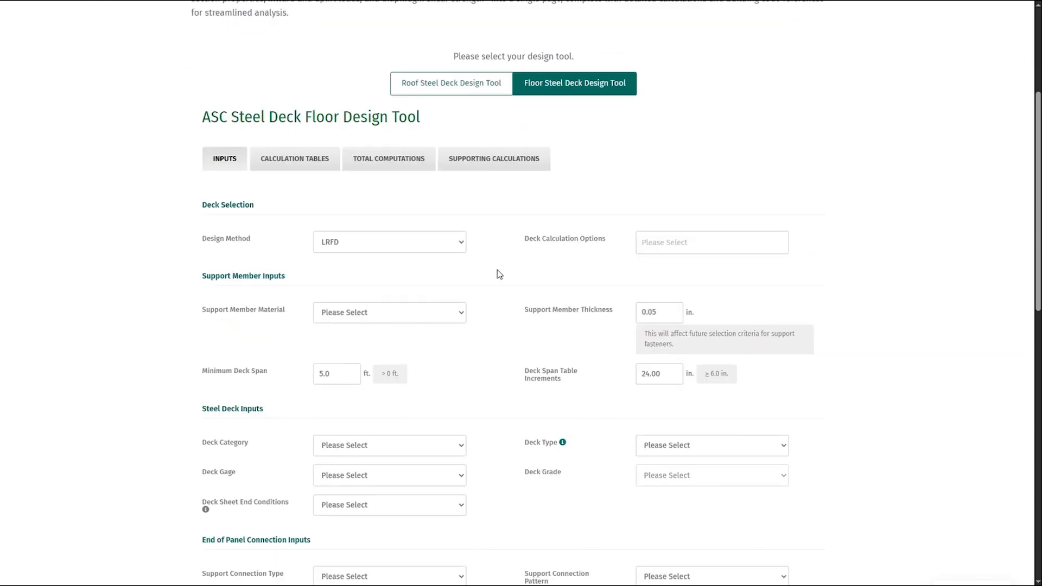
pyautogui.click(438, 244)
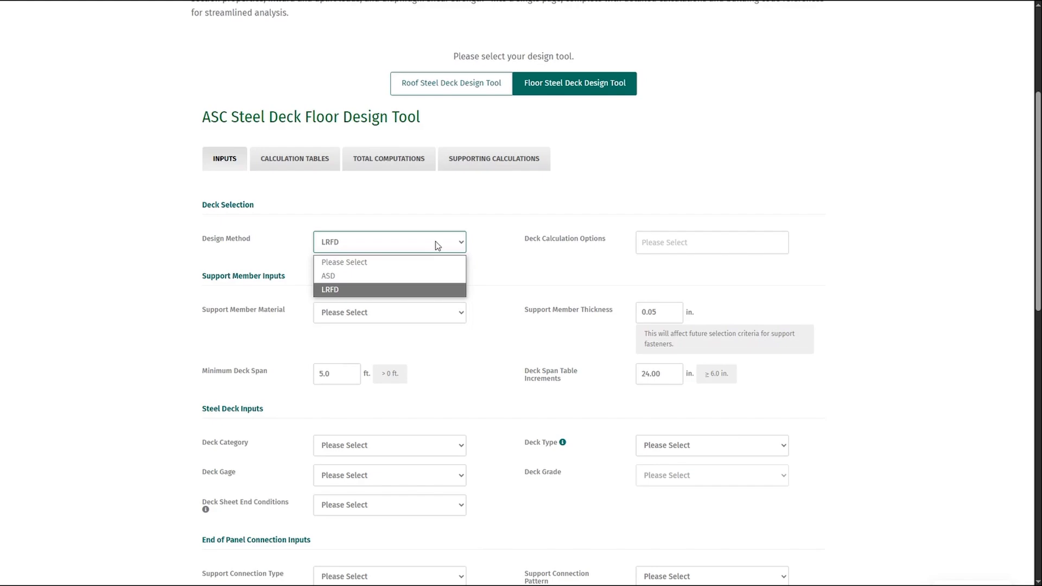
pyautogui.click(352, 291)
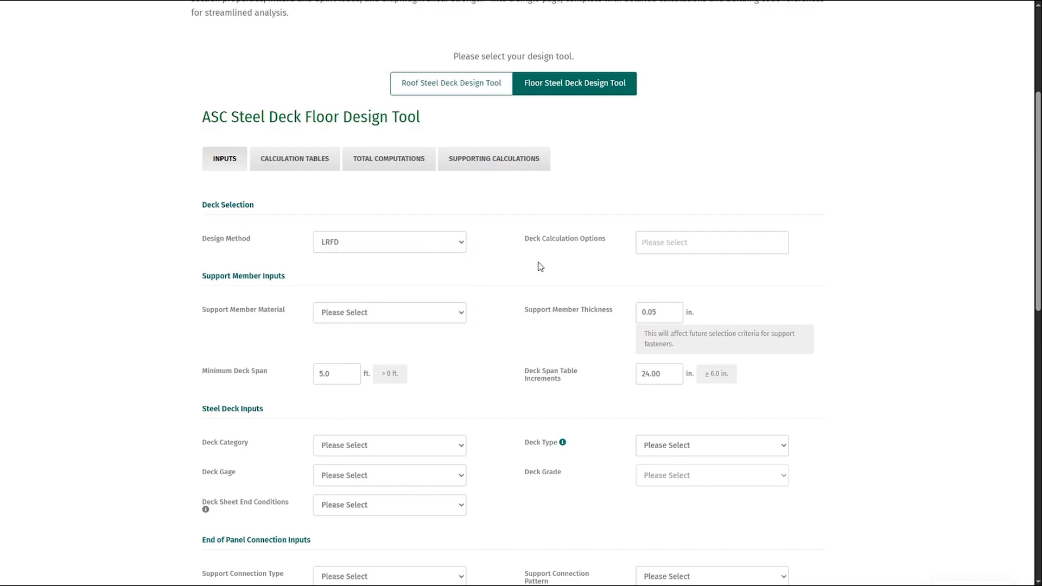
pyautogui.scroll(-1, 540, 267)
pyautogui.click(688, 190)
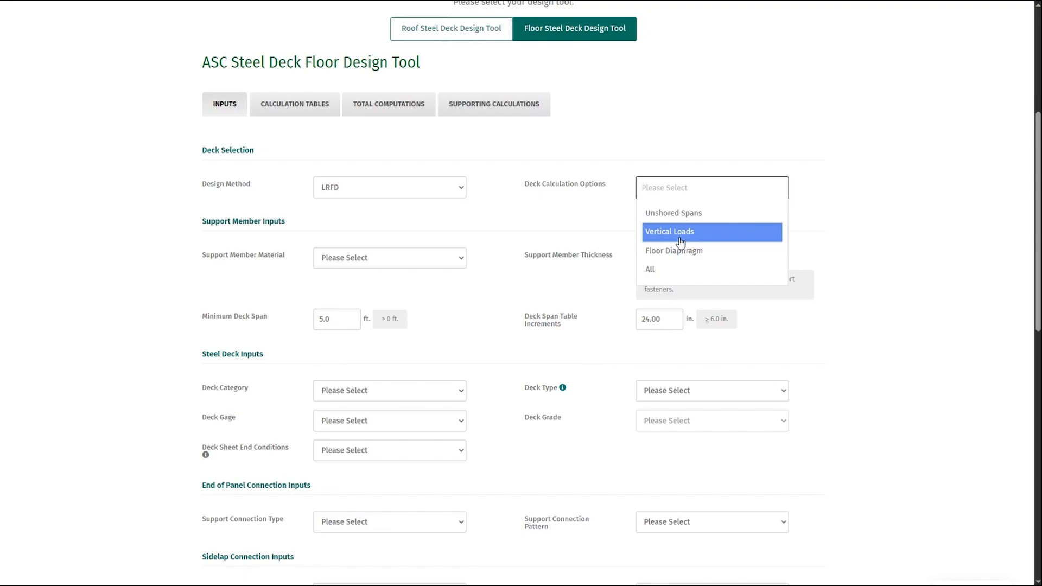
pyautogui.click(666, 270)
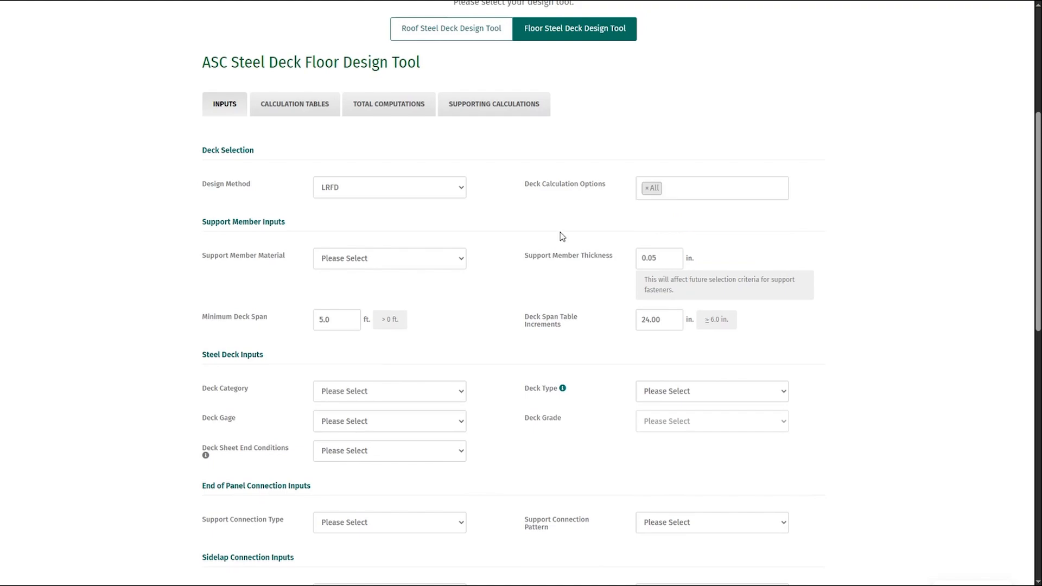
# - Set the floor deck's support member material to A572 Gr 50 and its thickness to 0.25 in
pyautogui.click(410, 257)
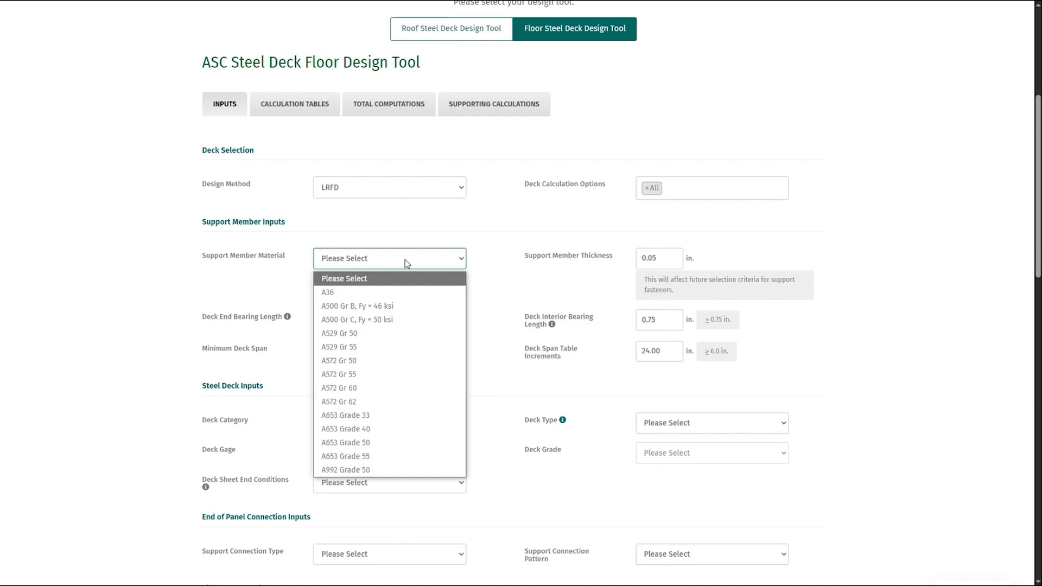
pyautogui.click(361, 363)
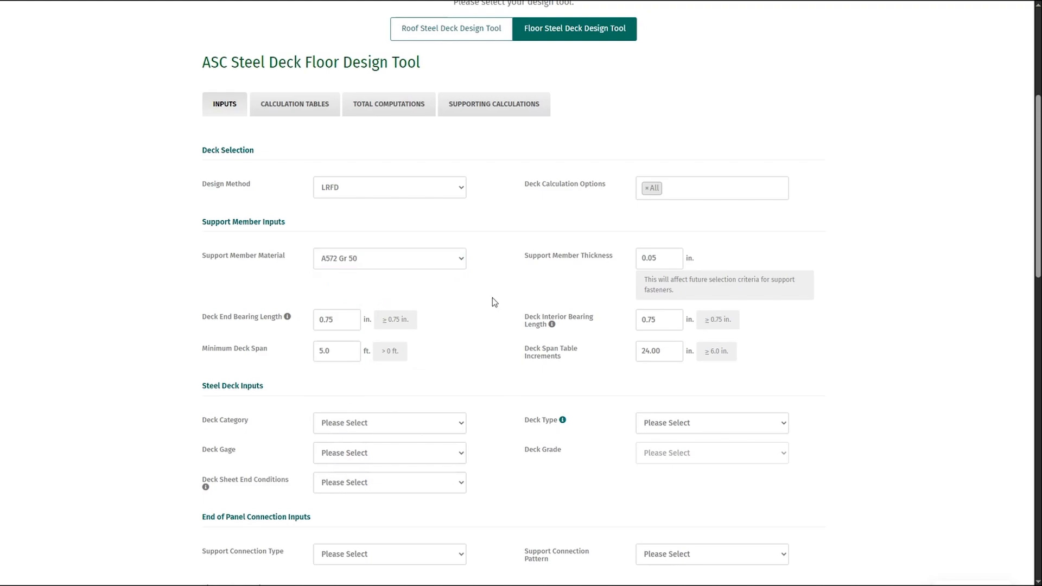
pyautogui.scroll(-1, 506, 295)
pyautogui.press('Tab')
pyautogui.write('0.25')
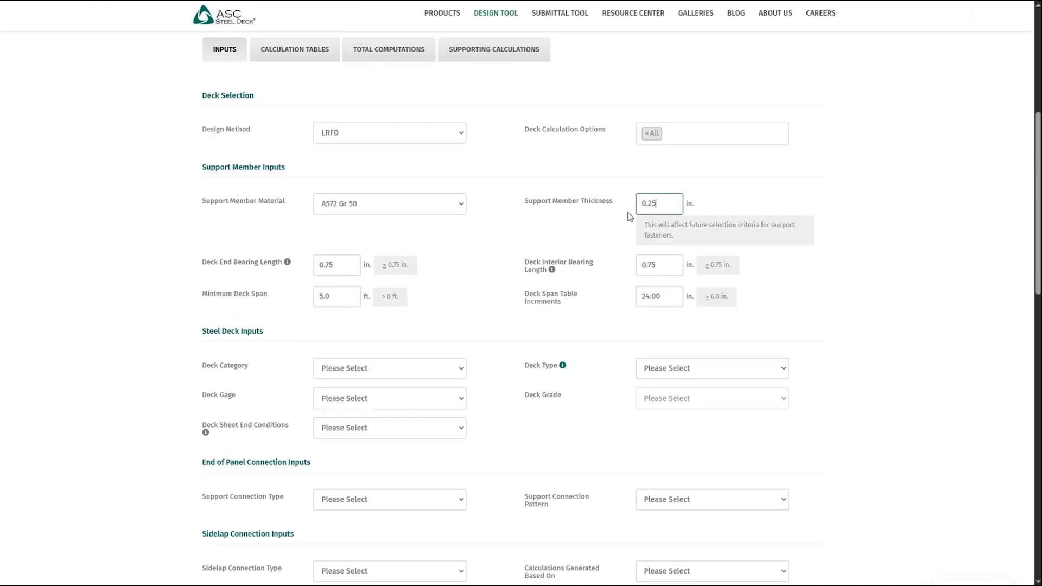
pyautogui.click(587, 213)
# - Set the deck end bearing length to 3 in and the deck interior bearing length to 6 in
pyautogui.doubleClick(348, 266)
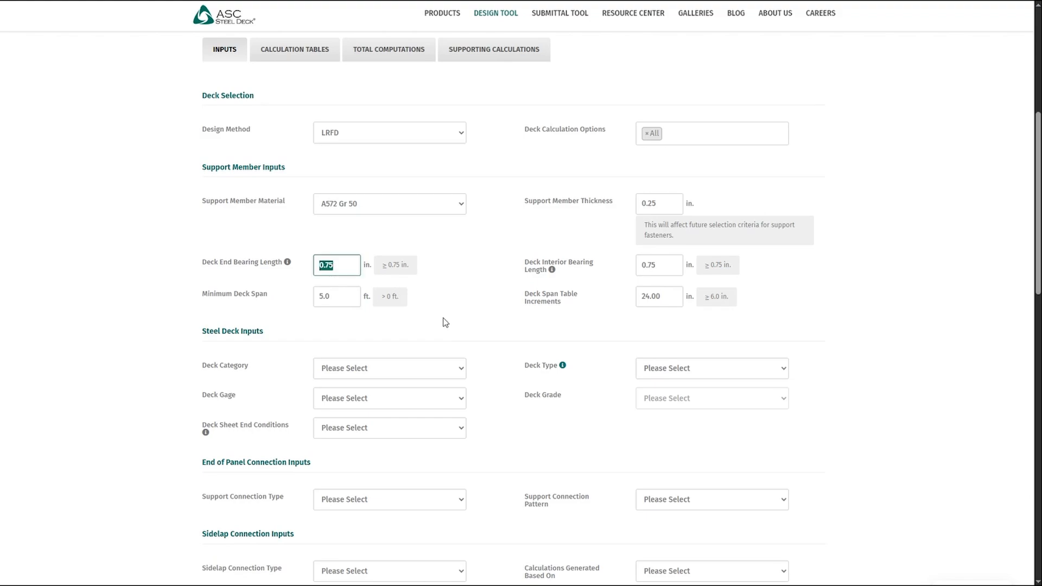
pyautogui.write('3')
pyautogui.click(498, 265)
pyautogui.moveTo(681, 271); pyautogui.dragTo(597, 294)
pyautogui.write('6')
pyautogui.click(597, 294)
# - Set the deck span table increments to 12 in
pyautogui.moveTo(333, 298); pyautogui.dragTo(292, 310)
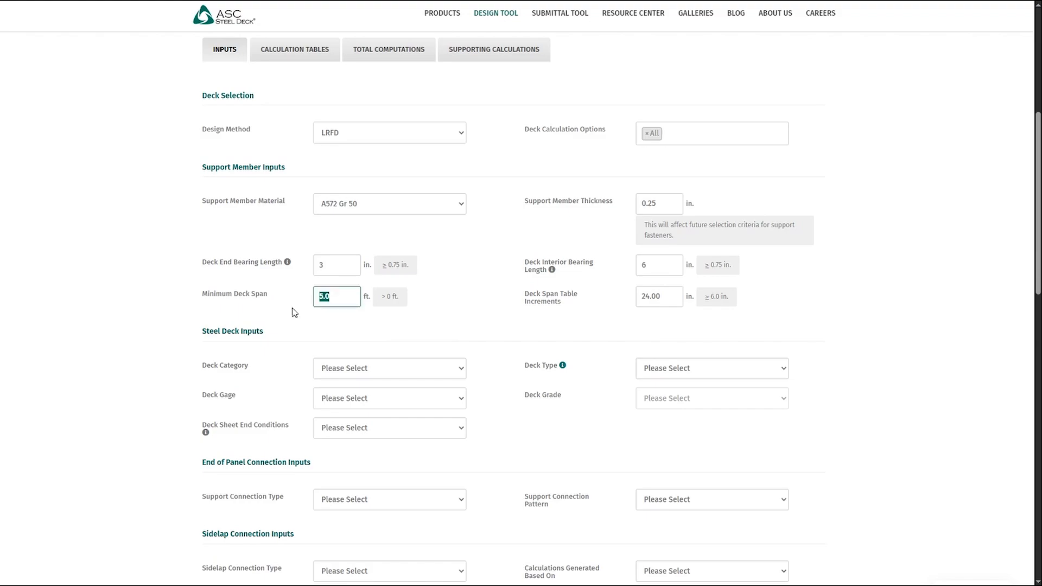
pyautogui.click(297, 314)
pyautogui.doubleClick(667, 296)
pyautogui.write('12')
pyautogui.click(604, 304)
# - Set the floor deck category to Composite Deck and the deck type to 2WH-36
pyautogui.scroll(-2, 554, 304)
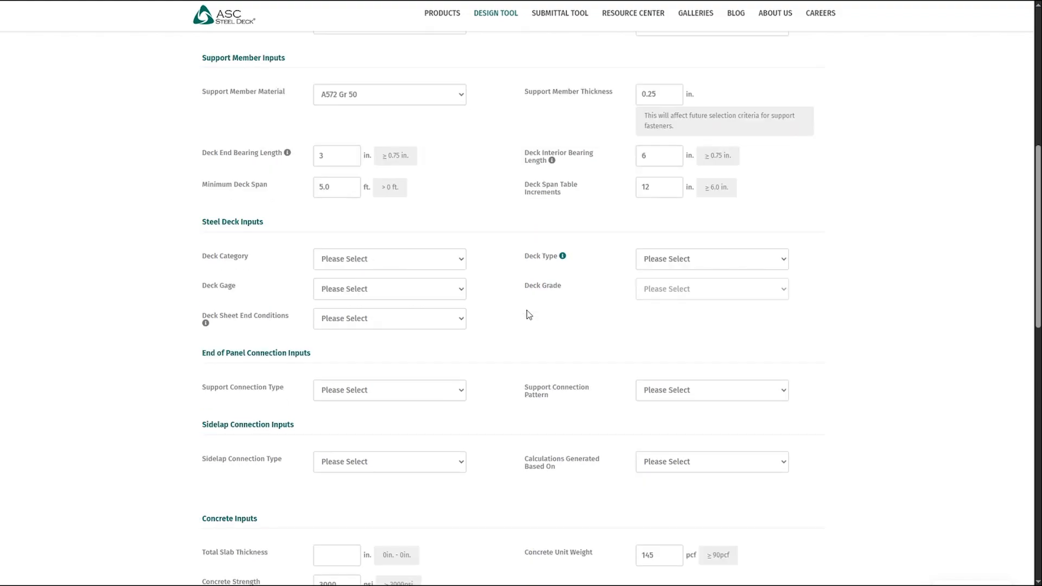
pyautogui.click(465, 264)
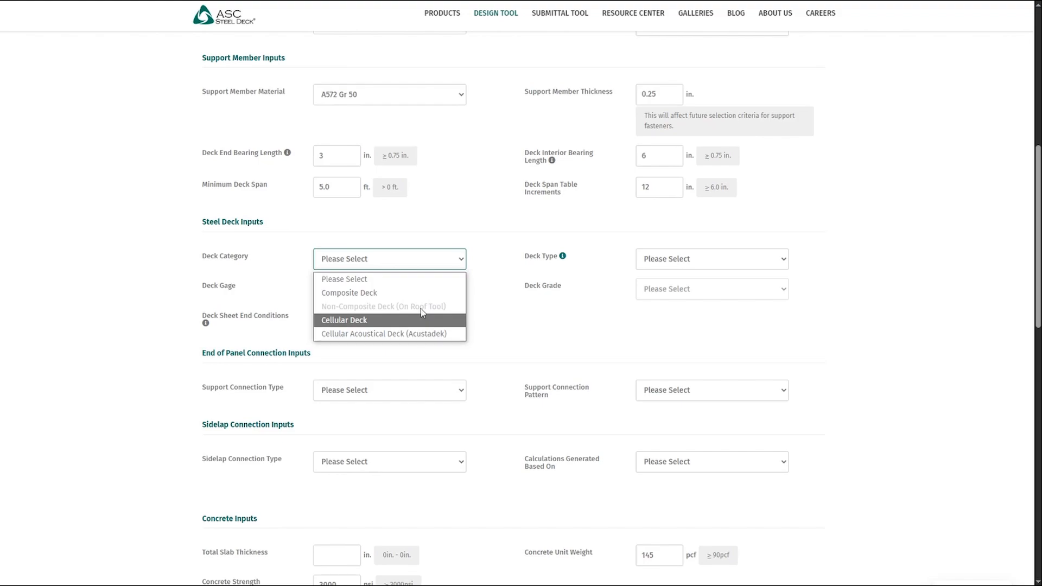
pyautogui.click(370, 298)
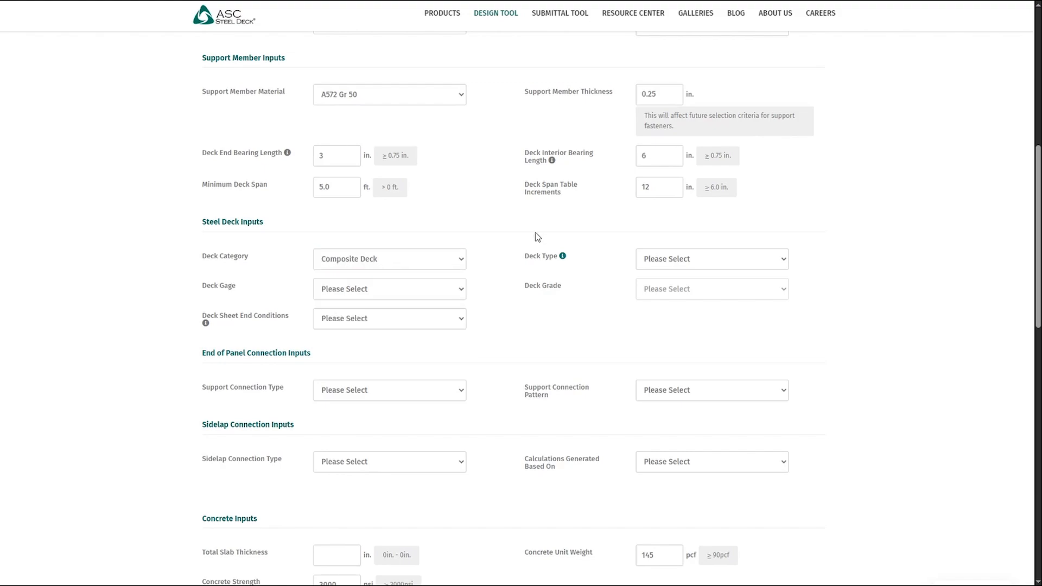
pyautogui.click(714, 264)
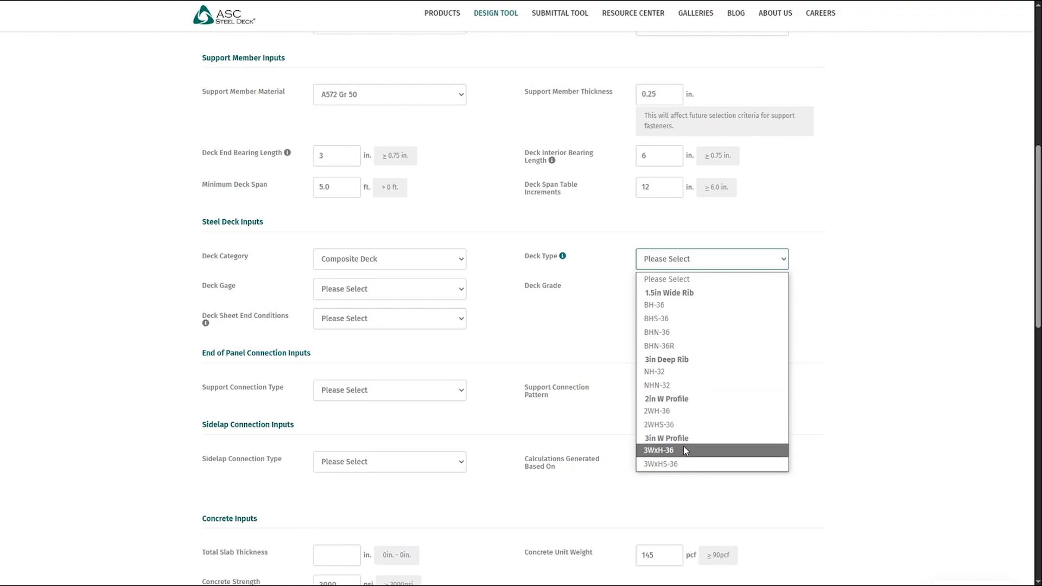
pyautogui.click(658, 414)
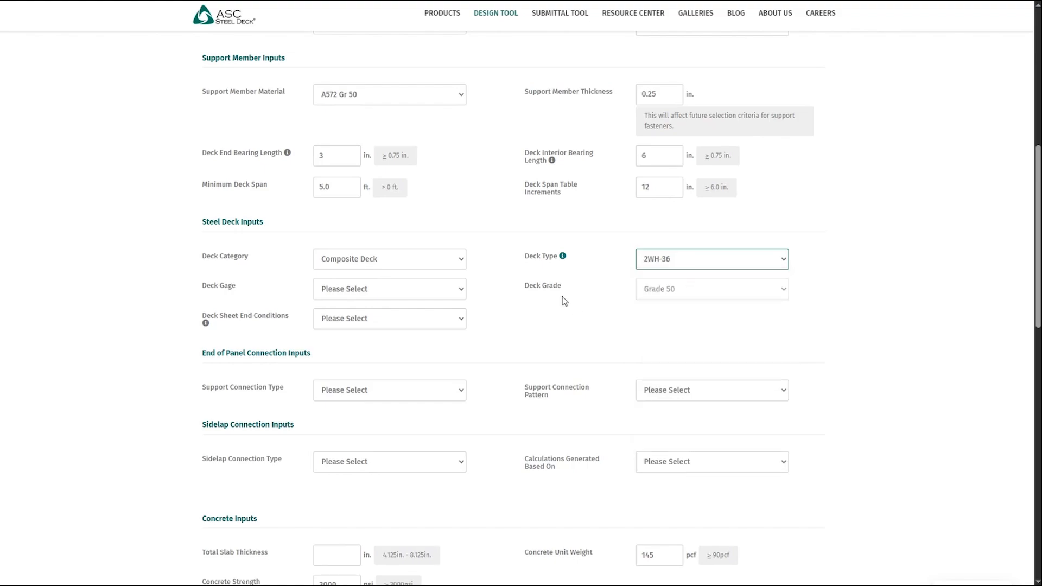
# - Set the deck gage to 20 and the deck sheet end conditions to End Butted
pyautogui.click(430, 283)
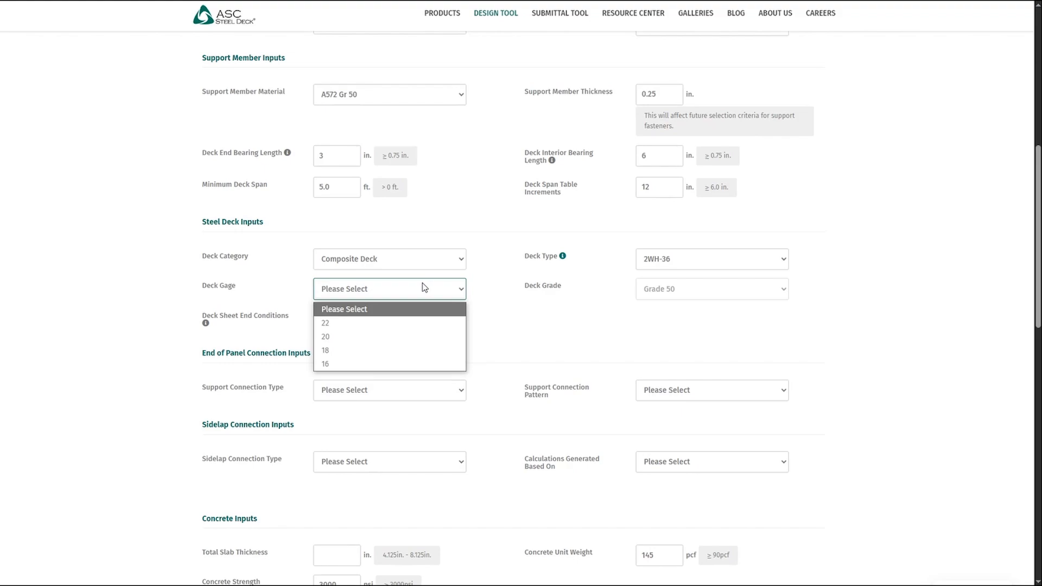
pyautogui.click(336, 337)
pyautogui.click(282, 316)
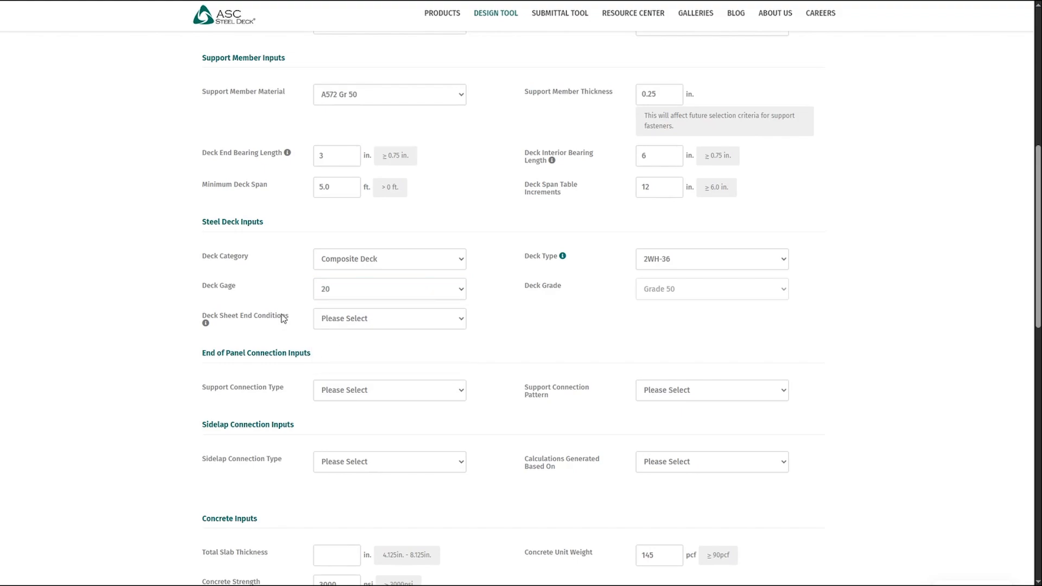
pyautogui.scroll(-1, 282, 318)
pyautogui.click(348, 268)
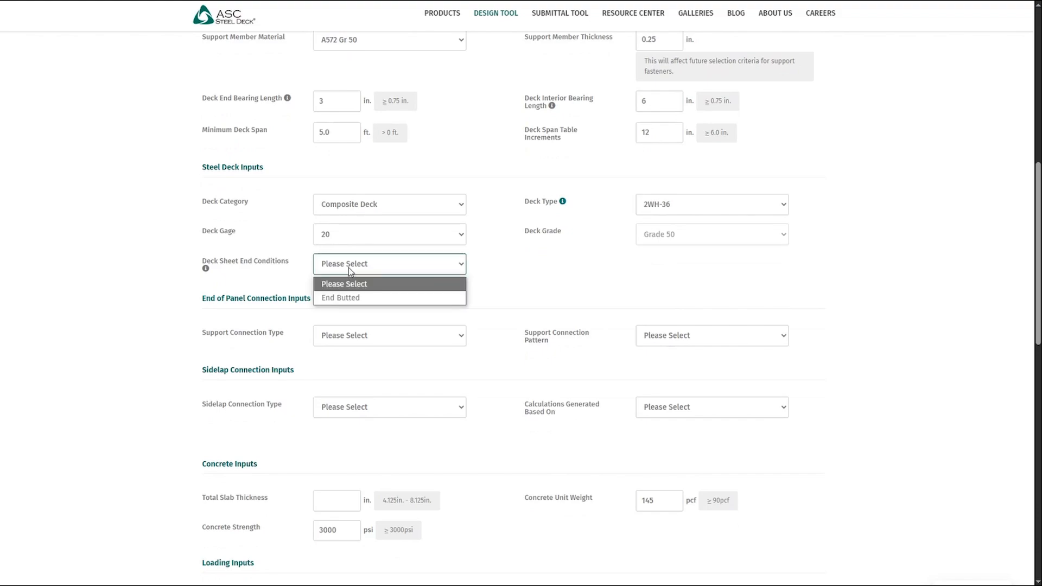
pyautogui.click(349, 297)
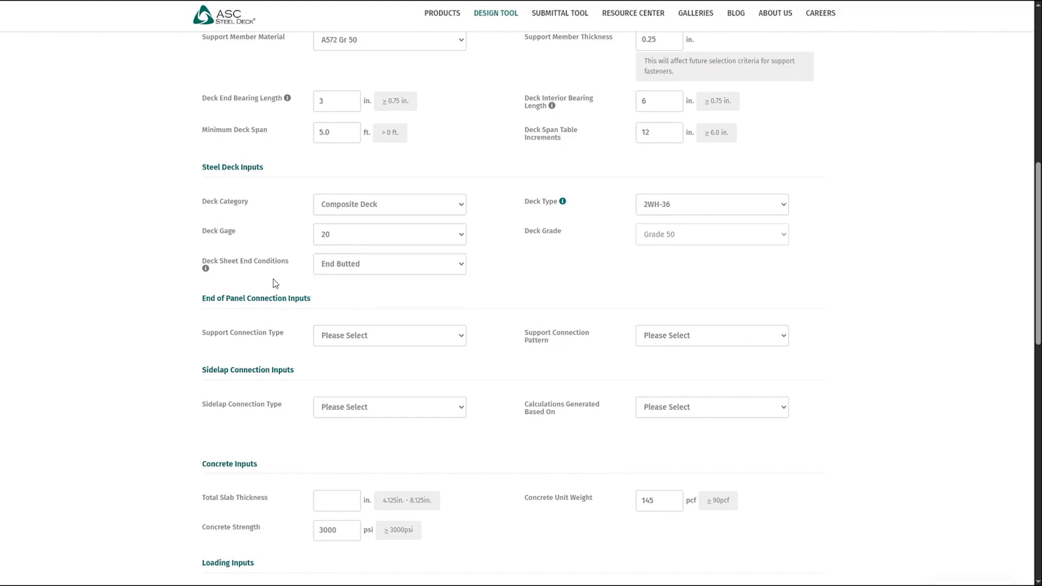
# - Set the support connection type to Hilti X-HSN 24 PAF and the support connection pattern to 36/4
pyautogui.scroll(-2, 273, 279)
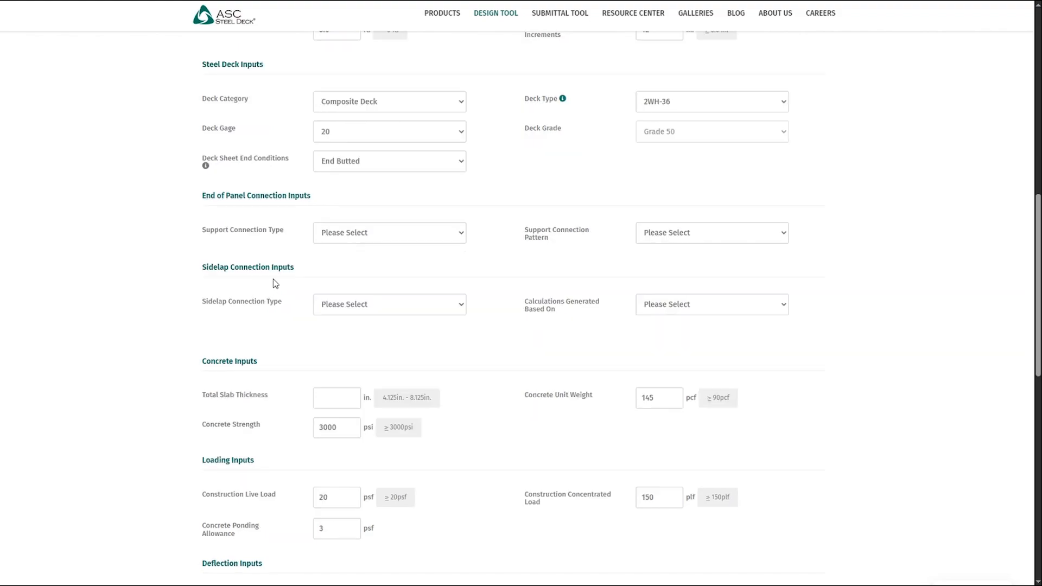
pyautogui.click(382, 231)
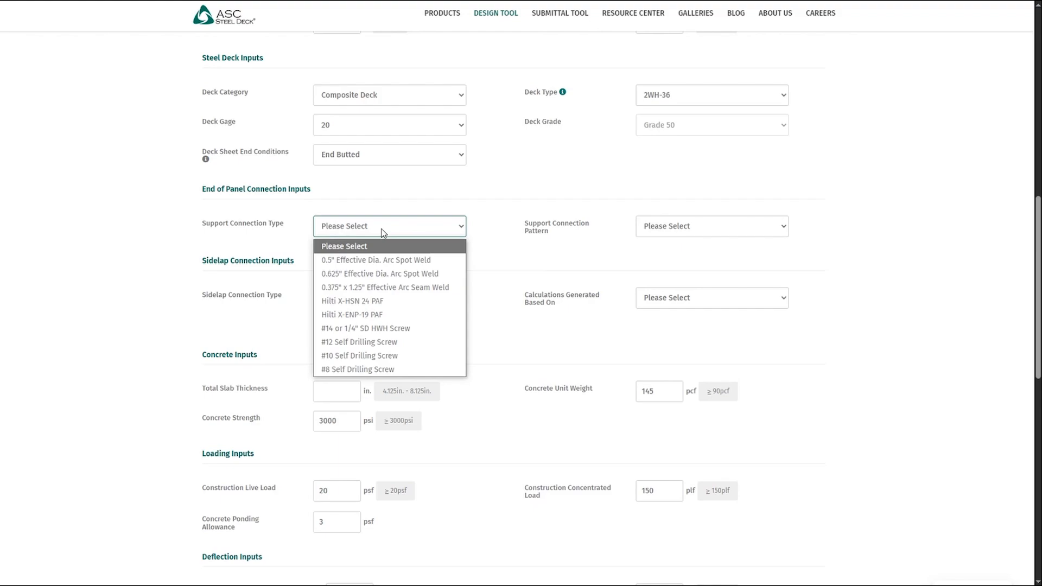
pyautogui.click(376, 304)
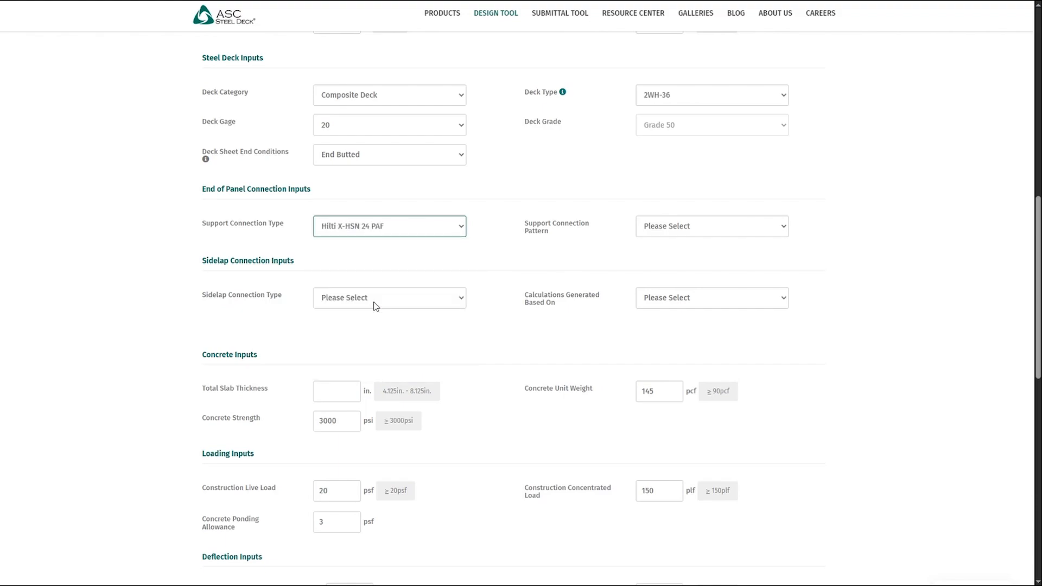
pyautogui.click(671, 231)
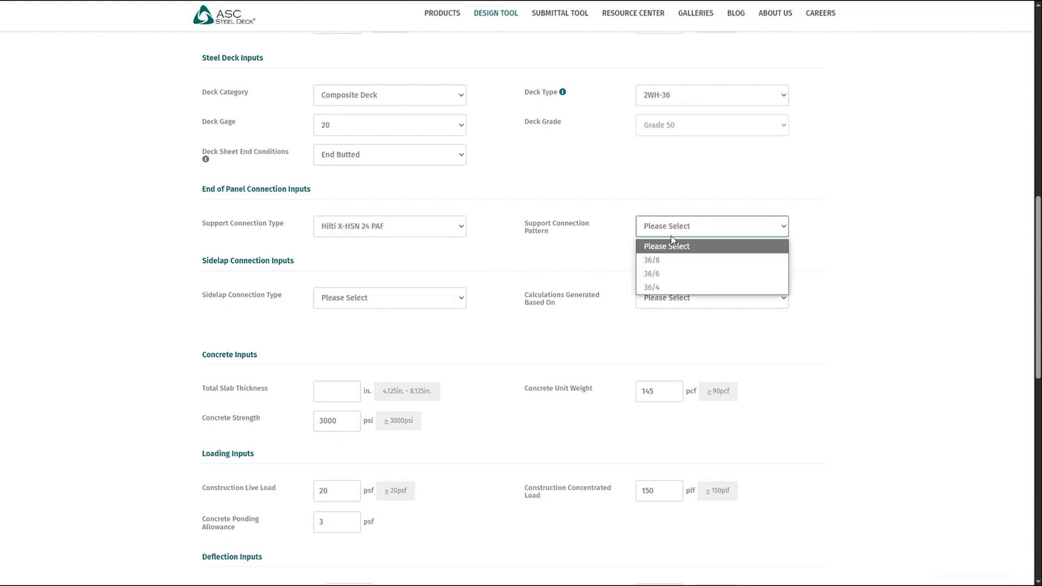
pyautogui.click(662, 288)
# - Use Button Punch sidelap connections with calculations based on Sidelap Connection Spacing, and set the spacing to 24 in. o.c
pyautogui.click(417, 300)
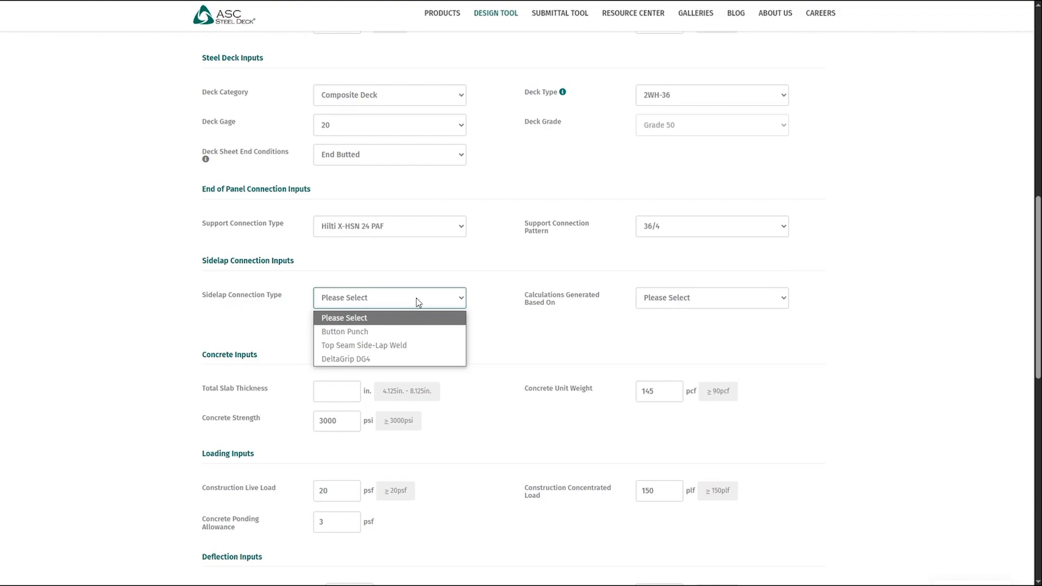
pyautogui.click(410, 333)
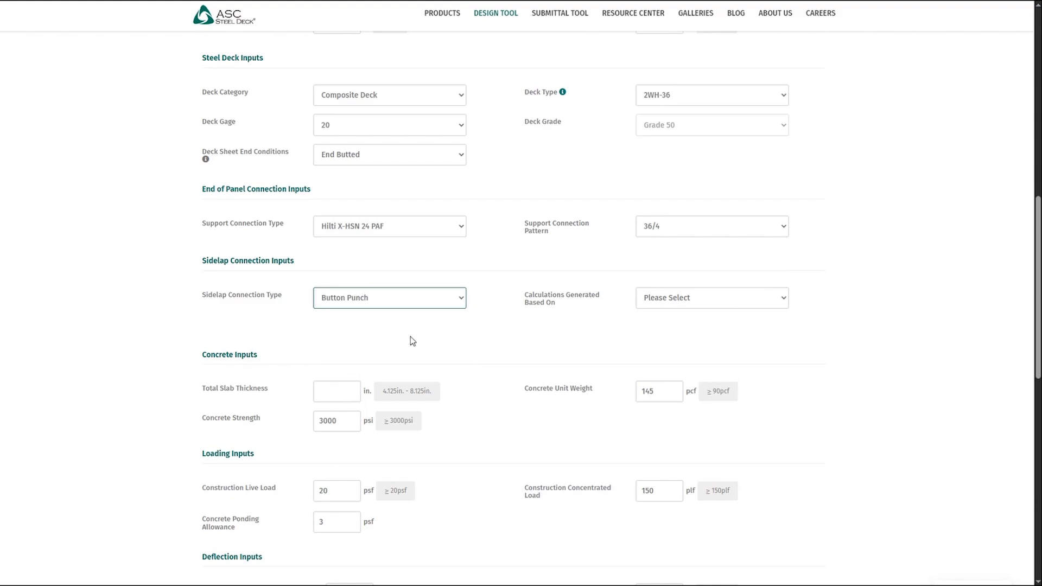
pyautogui.click(674, 305)
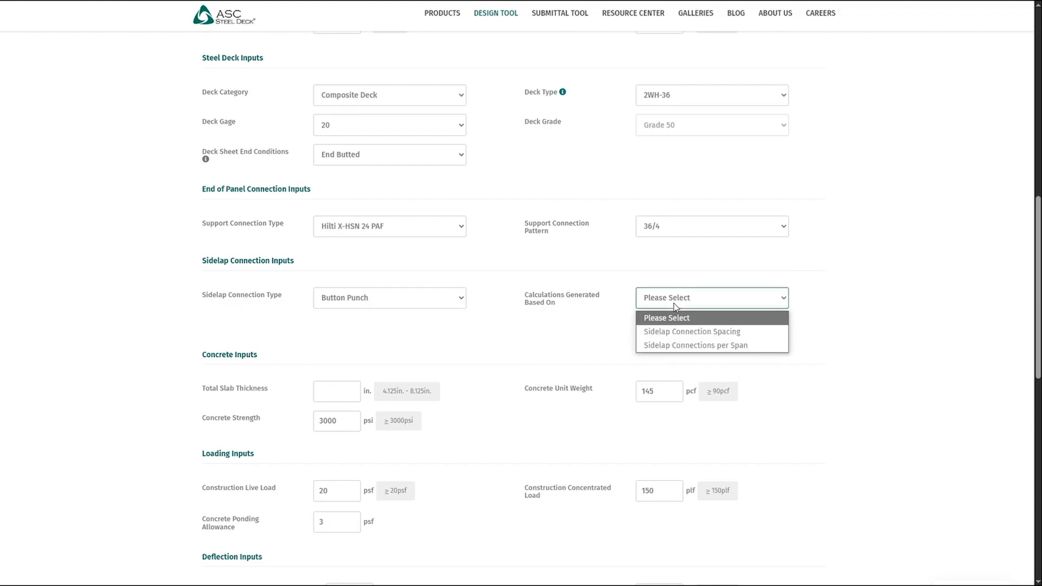
pyautogui.click(699, 332)
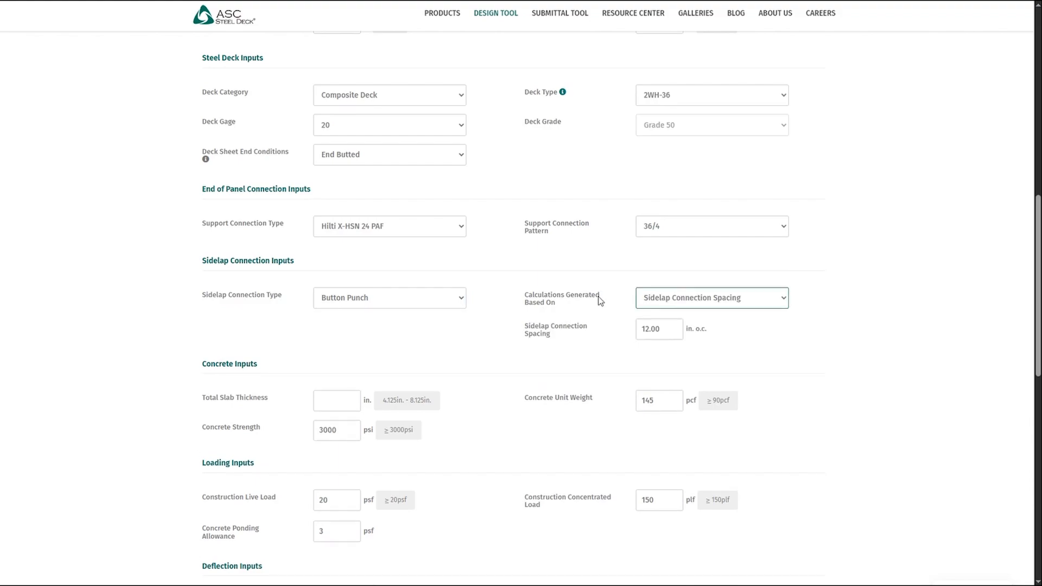
pyautogui.press('Tab')
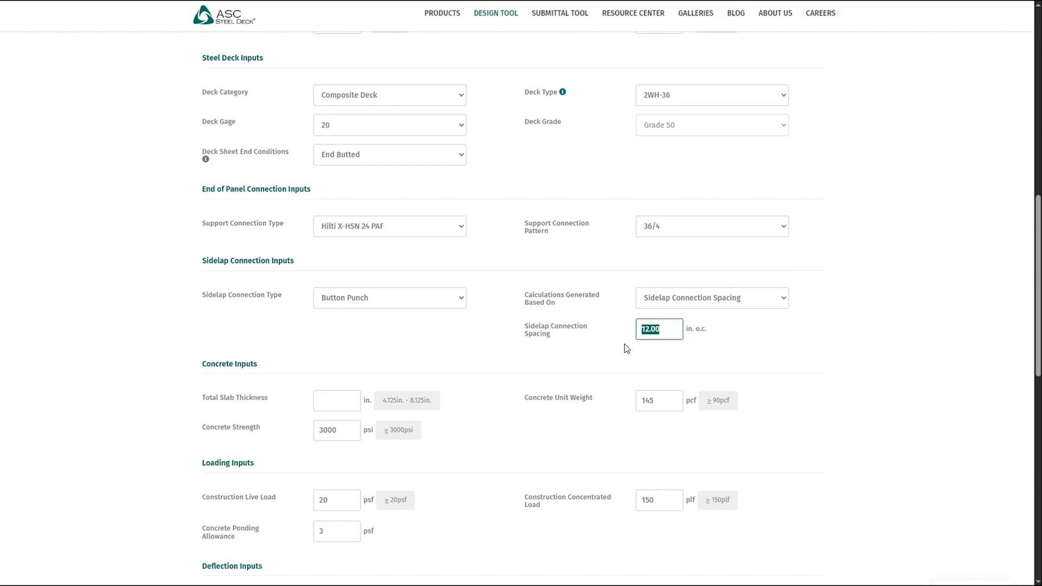
pyautogui.write('24')
pyautogui.click(600, 355)
# - Set the total slab thickness to 6 in
pyautogui.scroll(-3, 526, 343)
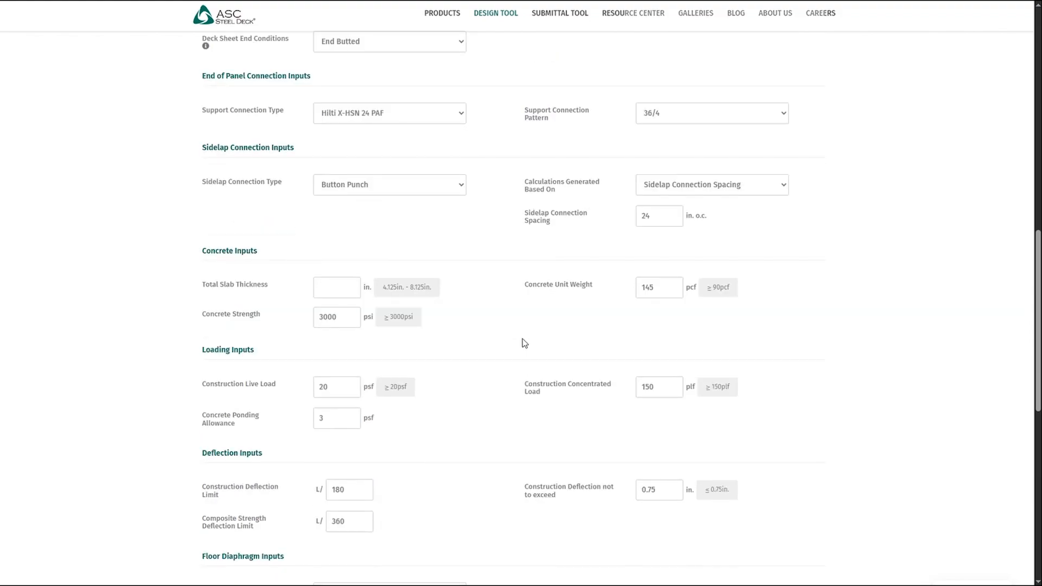
pyautogui.click(334, 237)
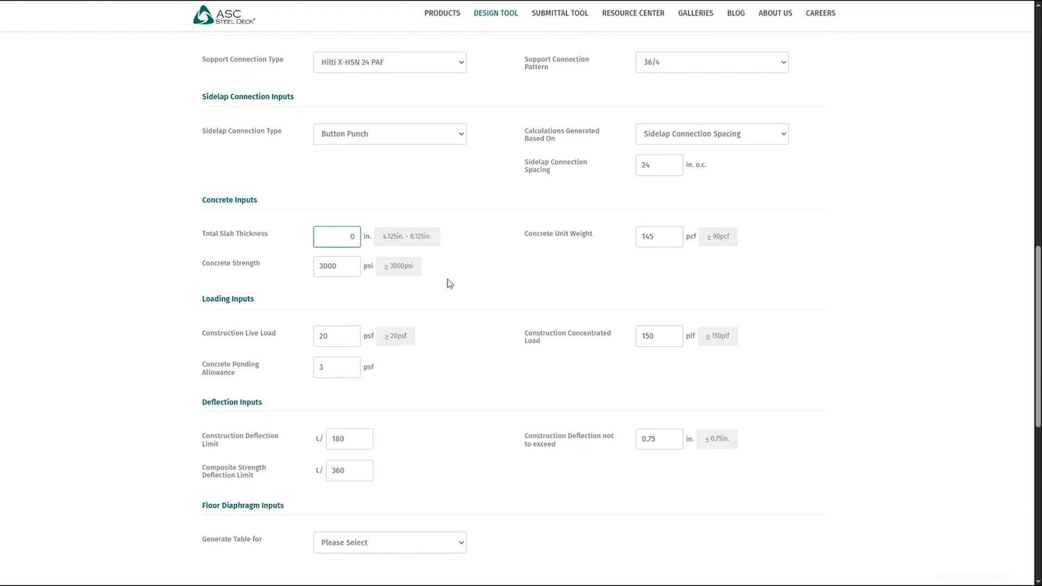
pyautogui.doubleClick(350, 242)
pyautogui.write('6')
pyautogui.click(541, 295)
pyautogui.doubleClick(645, 242)
pyautogui.click(624, 269)
# - Set the concrete strength to 4000 psi
pyautogui.scroll(-1, 386, 253)
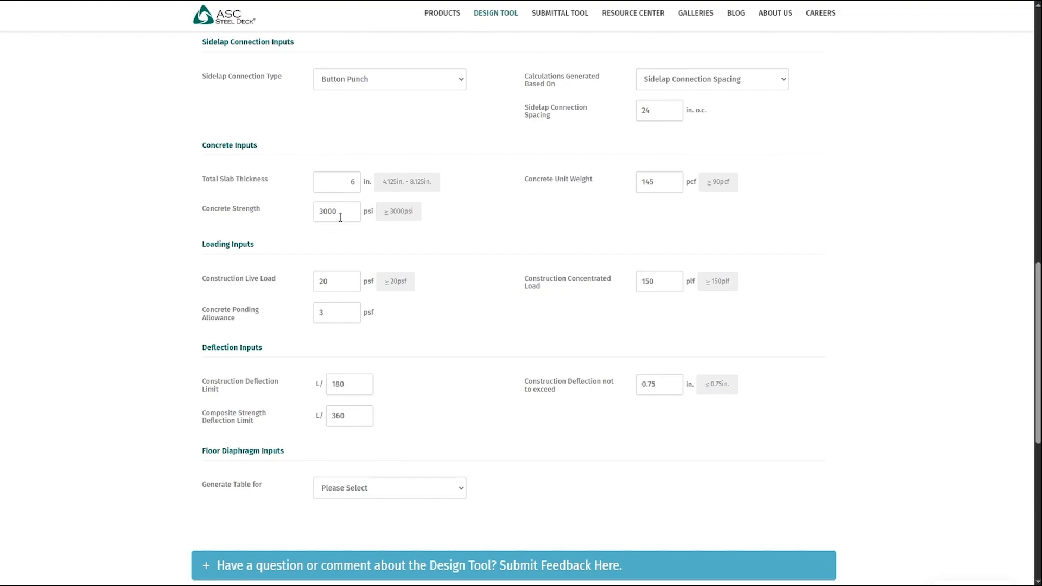
pyautogui.moveTo(349, 211); pyautogui.dragTo(263, 230)
pyautogui.click(357, 220)
pyautogui.write('4000')
pyautogui.click(576, 222)
# - Set the construction concentrated load to 250 plf
pyautogui.scroll(-1, 520, 266)
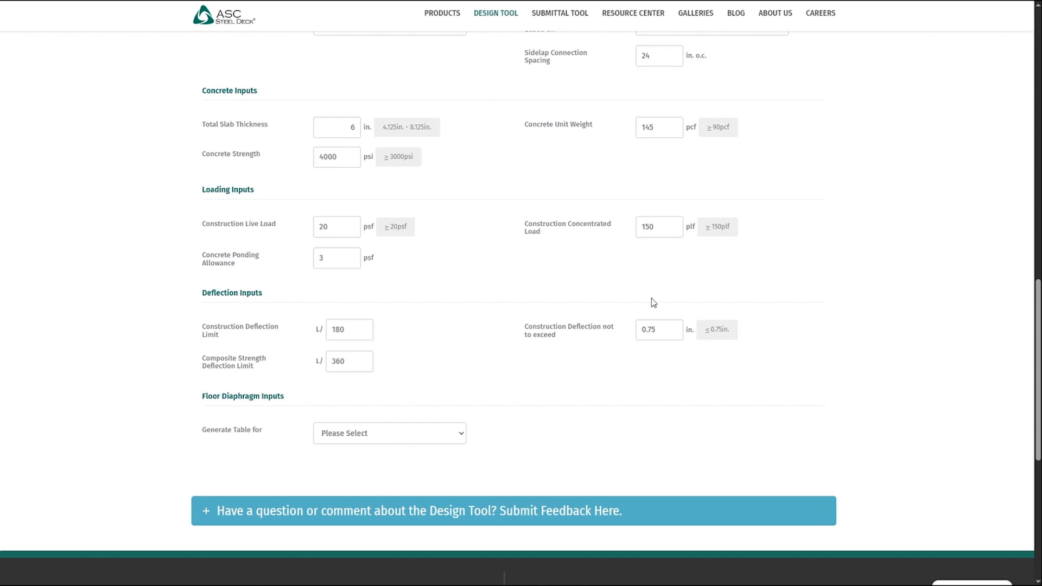
pyautogui.moveTo(660, 228); pyautogui.dragTo(626, 232)
pyautogui.write('250')
pyautogui.click(609, 248)
# - Choose to generate the floor diaphragm table for Seismic
pyautogui.scroll(-1, 396, 298)
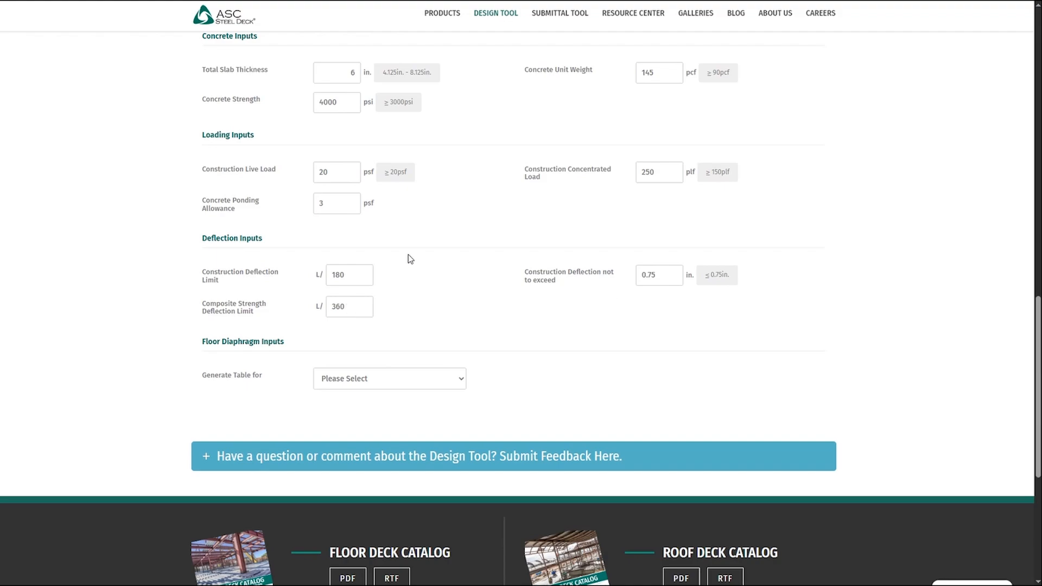
pyautogui.scroll(-1, 432, 312)
pyautogui.click(422, 328)
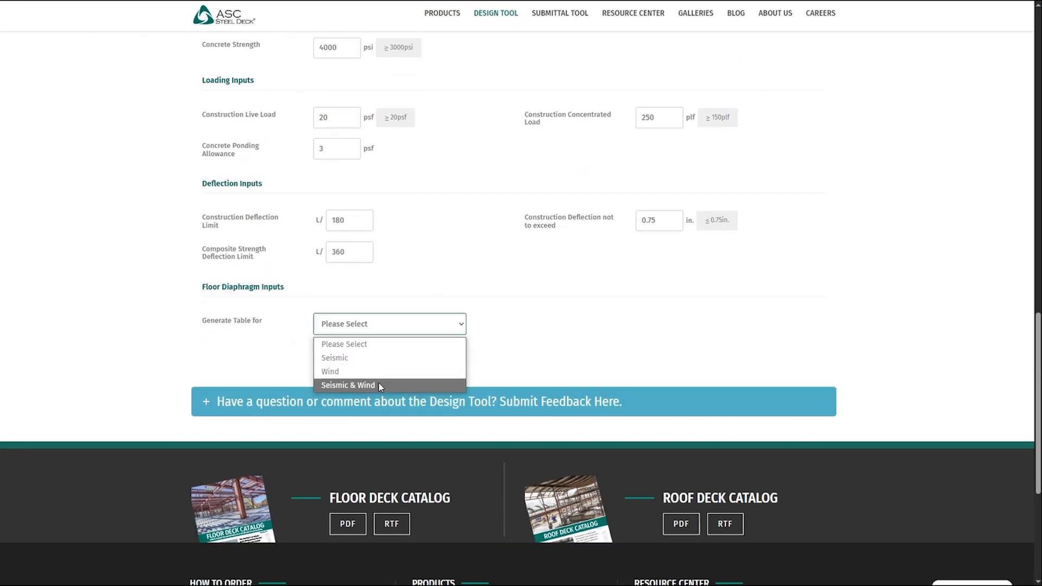
pyautogui.click(374, 359)
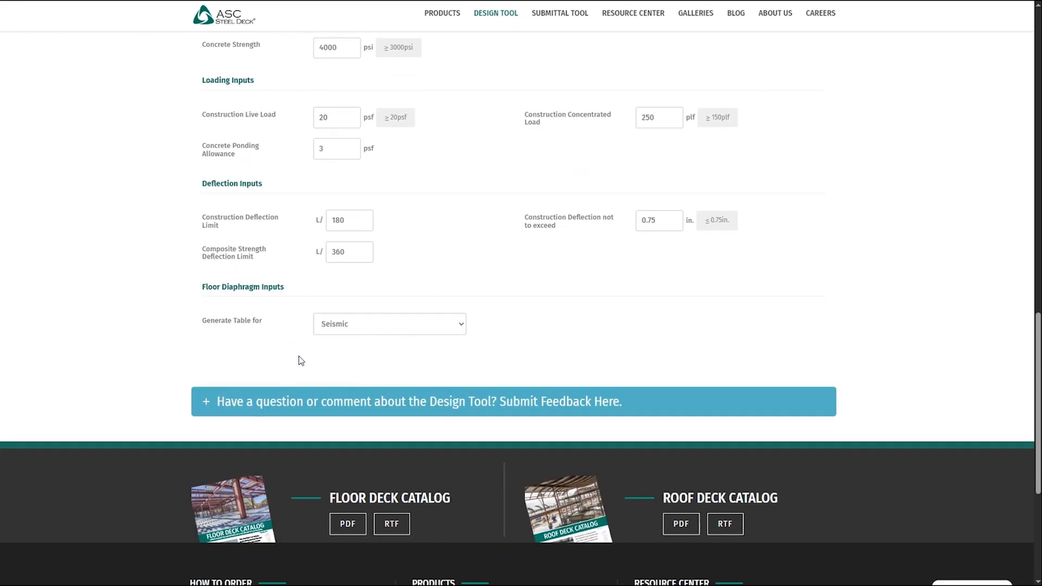
# - Examine the floor deck calculation tables, including the maximum allowable unshored spans for 20 gage, superimposed loads and diaphragm shear capacities
pyautogui.scroll(13, 174, 356)
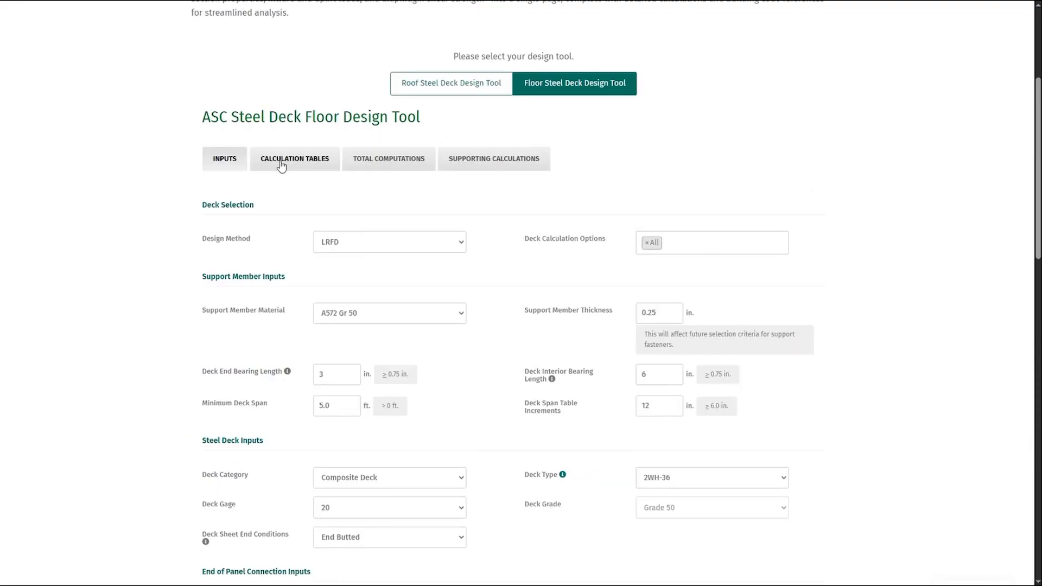
pyautogui.click(280, 164)
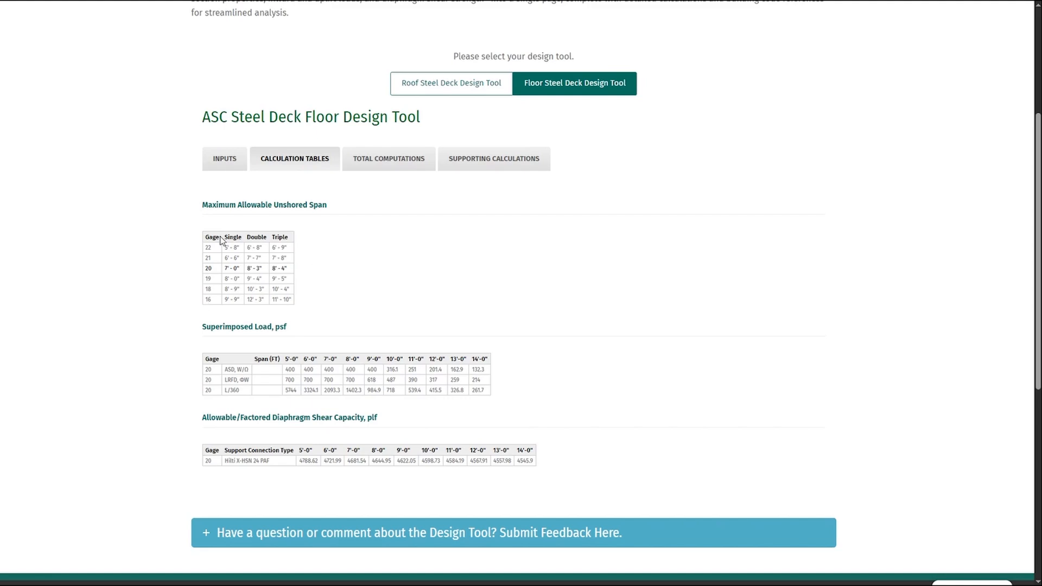
pyautogui.moveTo(206, 268); pyautogui.dragTo(283, 269)
pyautogui.click(314, 276)
pyautogui.scroll(-1, 204, 348)
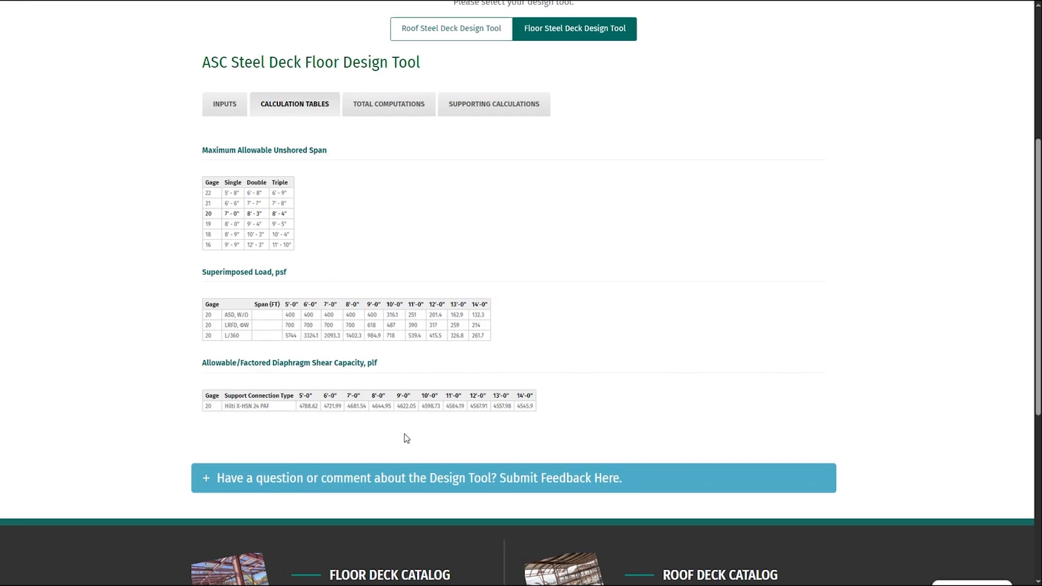
# - Review the floor deck's total computations, from fastener capacities and vertical shear to diaphragm stiffness
pyautogui.click(397, 110)
pyautogui.scroll(-1, 467, 216)
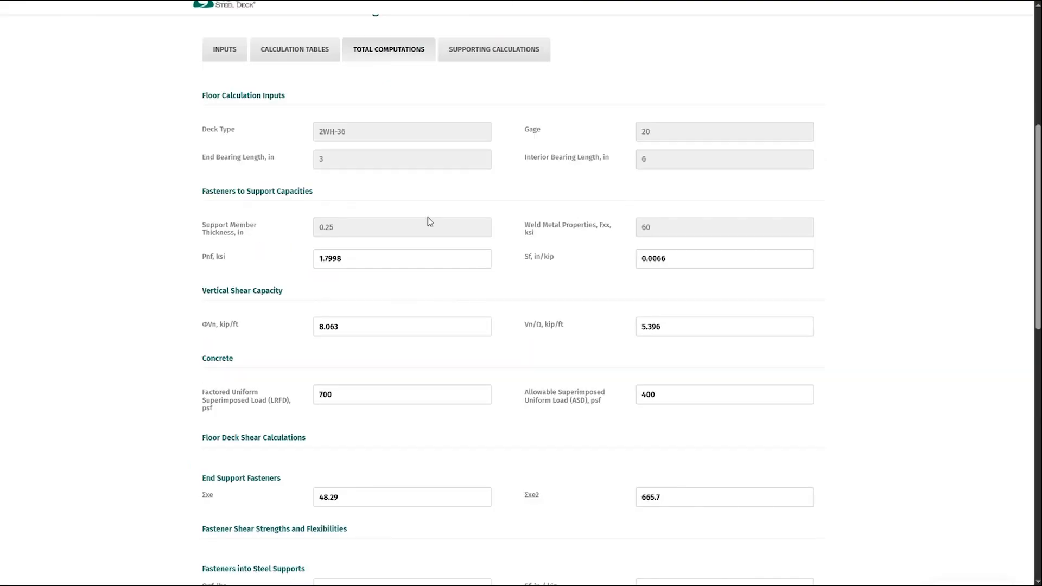
pyautogui.scroll(-5, 465, 375)
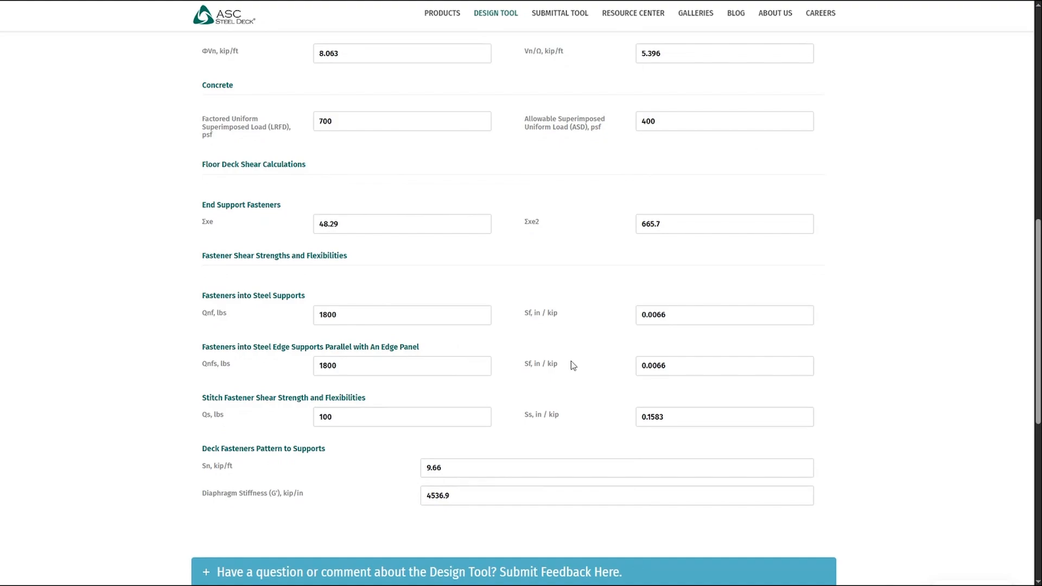
pyautogui.scroll(7, 568, 371)
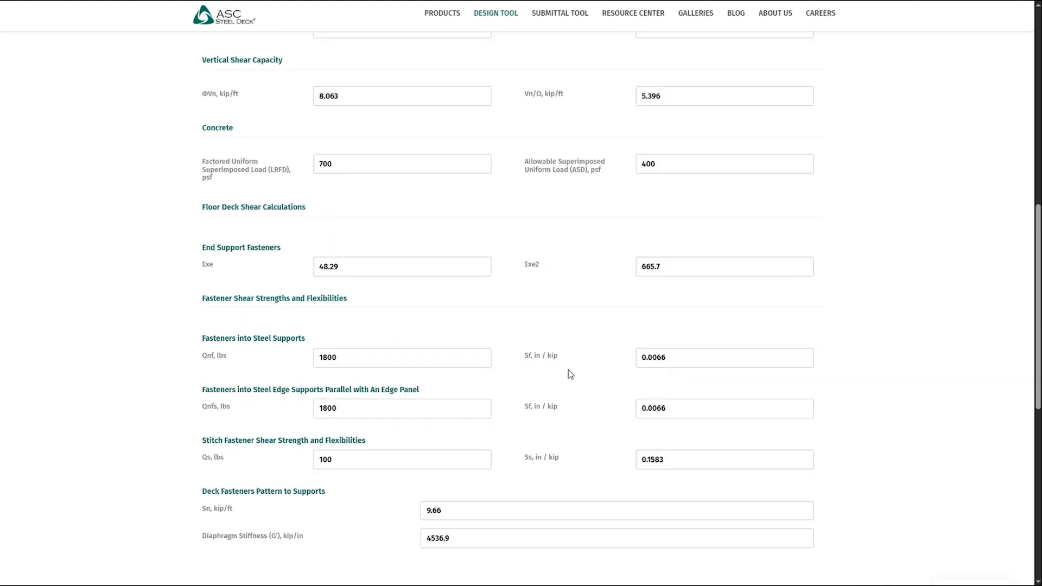
# - Examine the floor deck's supporting calculations, from flexural load properties through vertical shear and shoring loads to diaphragm stiffness
pyautogui.click(497, 173)
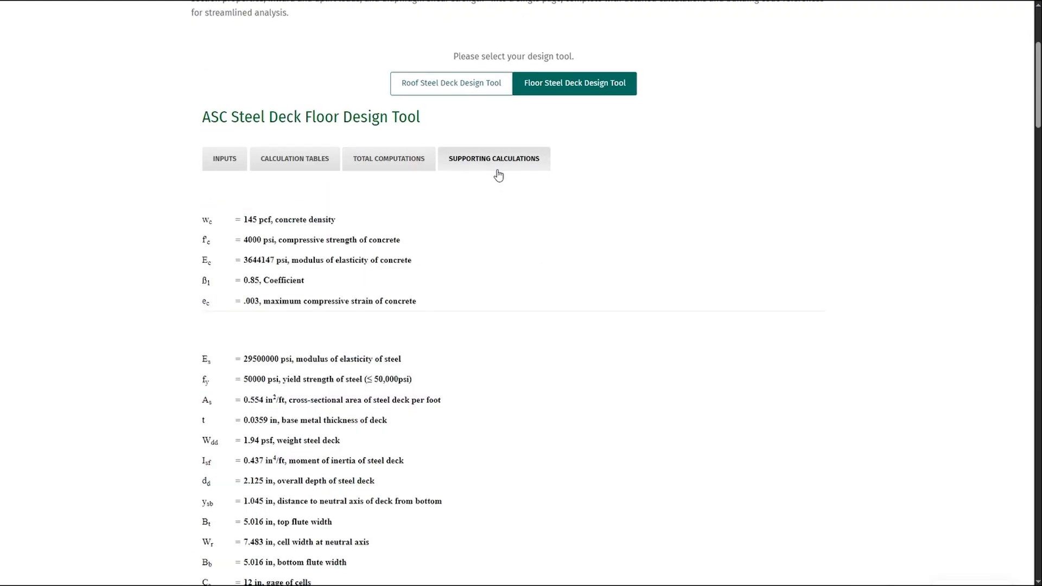
pyautogui.scroll(-5, 344, 289)
pyautogui.scroll(-9, 343, 289)
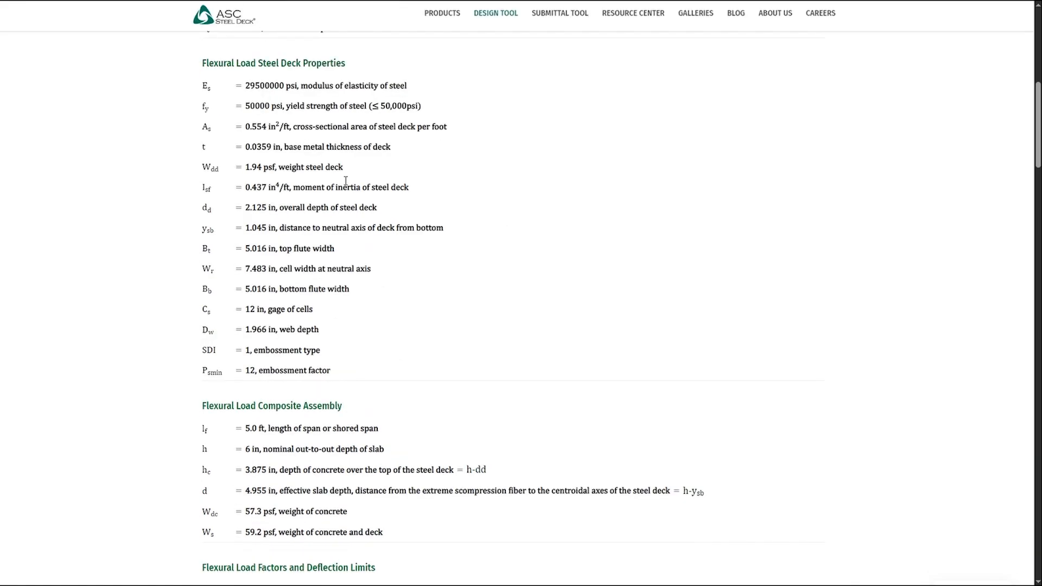
pyautogui.scroll(-11, 640, 326)
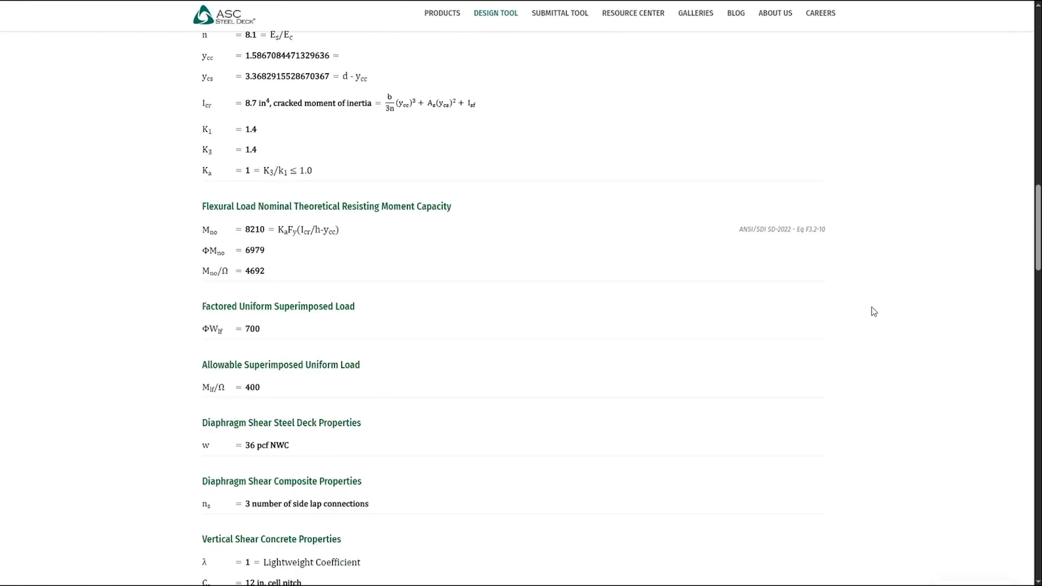
pyautogui.scroll(-20, 542, 333)
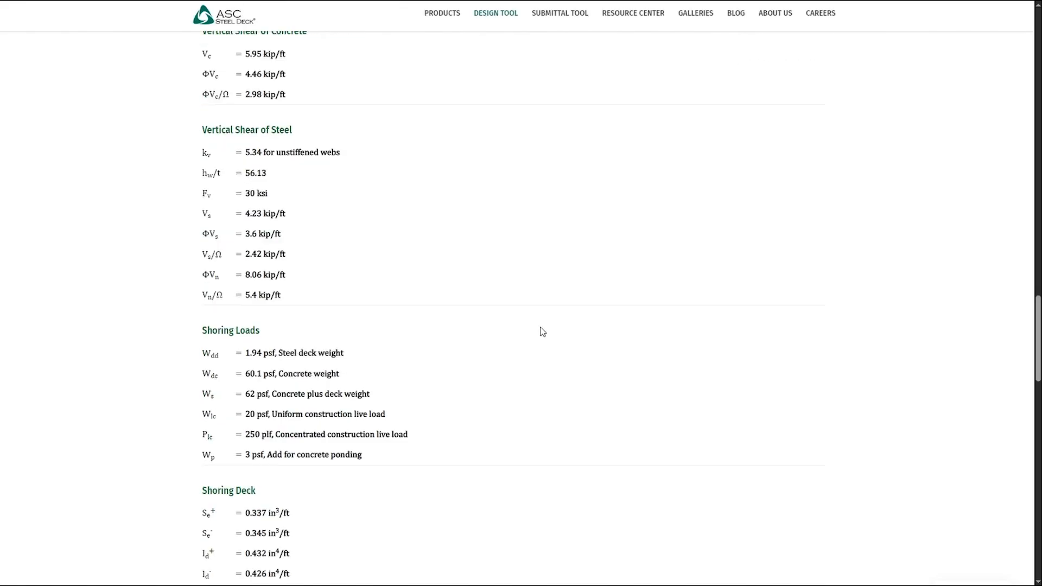
pyautogui.scroll(-2, 534, 329)
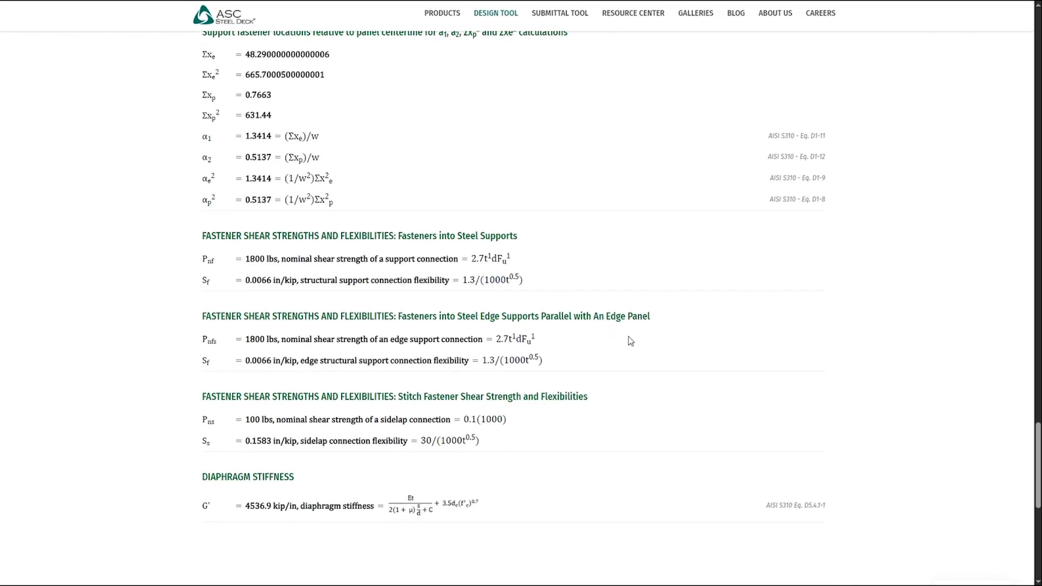
pyautogui.scroll(20, 662, 351)
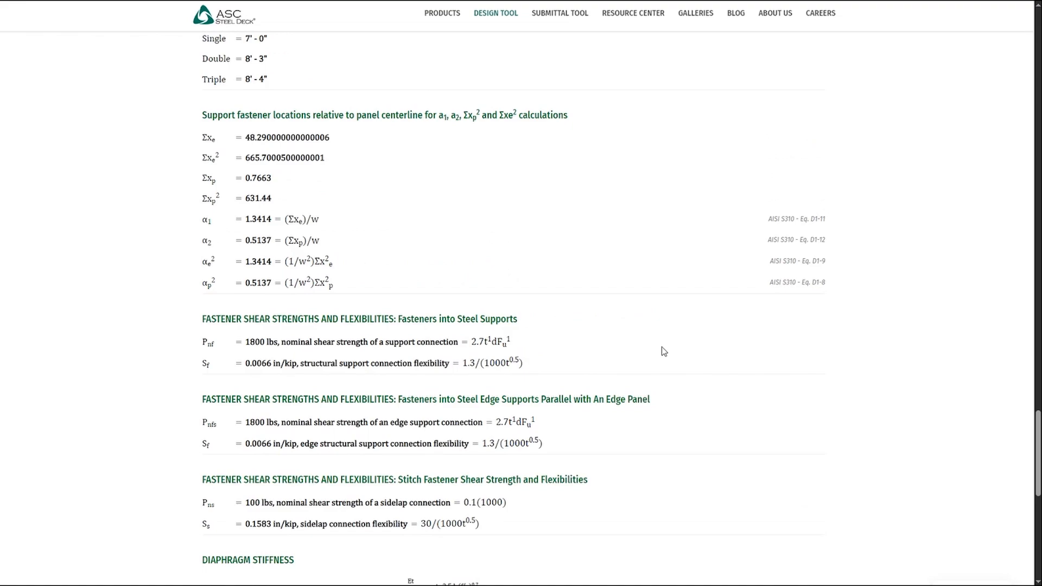
pyautogui.scroll(20, 663, 350)
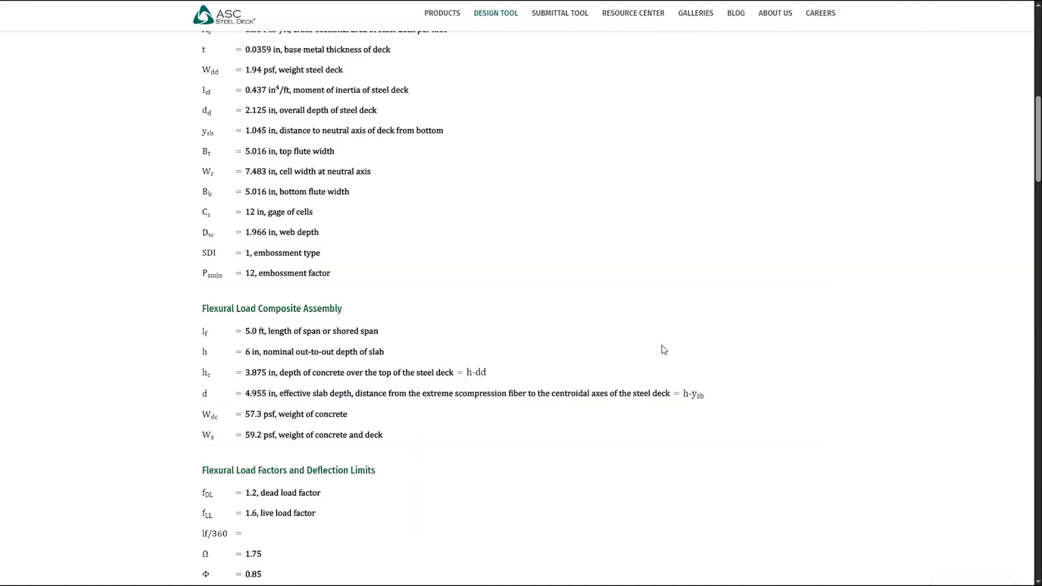
# - Open the print preview of the floor deck report and review its pages of inputs, calculation tables and supporting calculations
pyautogui.hotkey('ctrl', 'p')
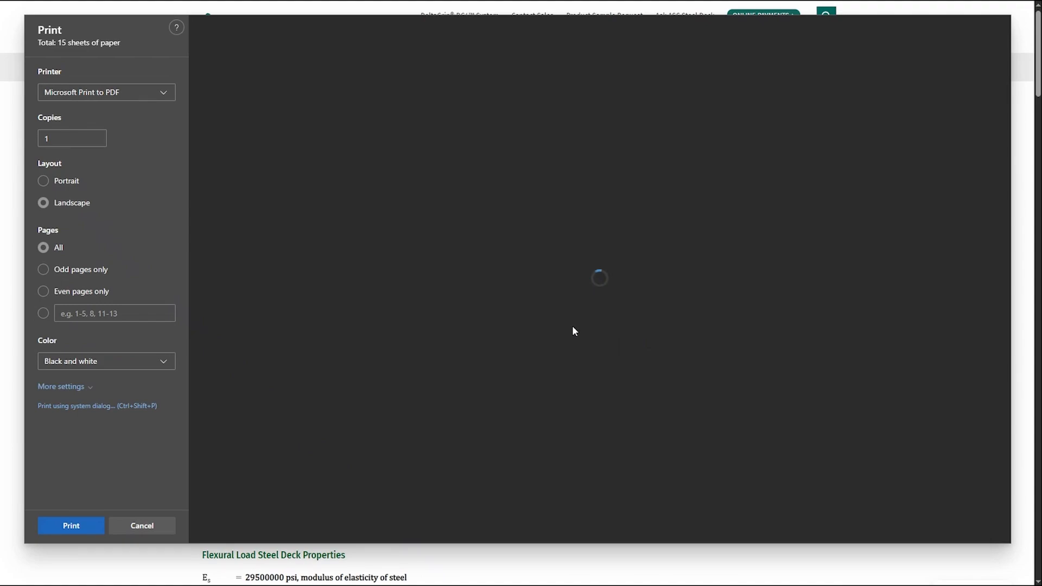
pyautogui.scroll(-8, 634, 301)
pyautogui.scroll(-12, 635, 301)
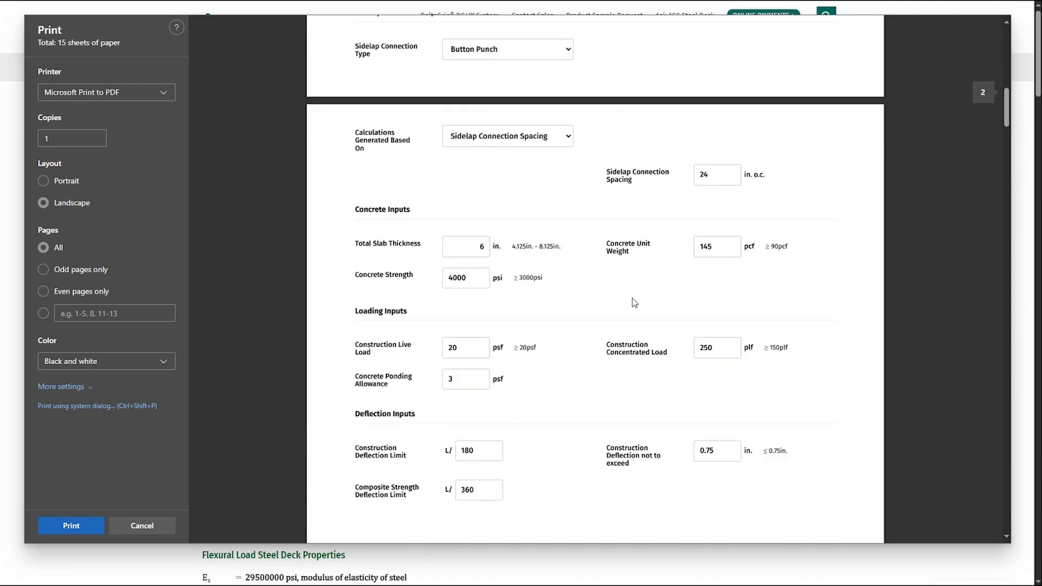
pyautogui.scroll(-12, 597, 273)
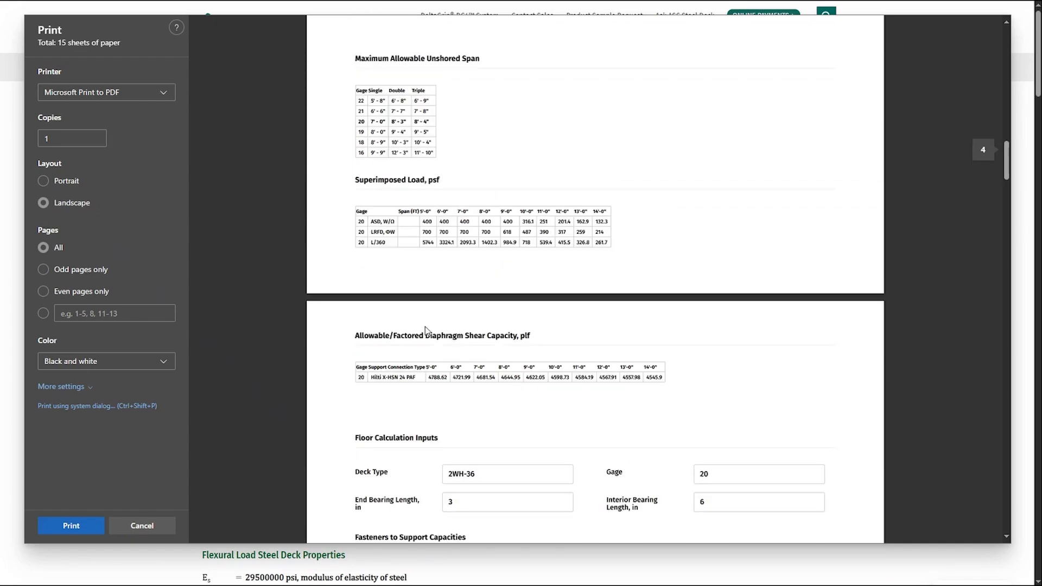
pyautogui.scroll(-12, 536, 348)
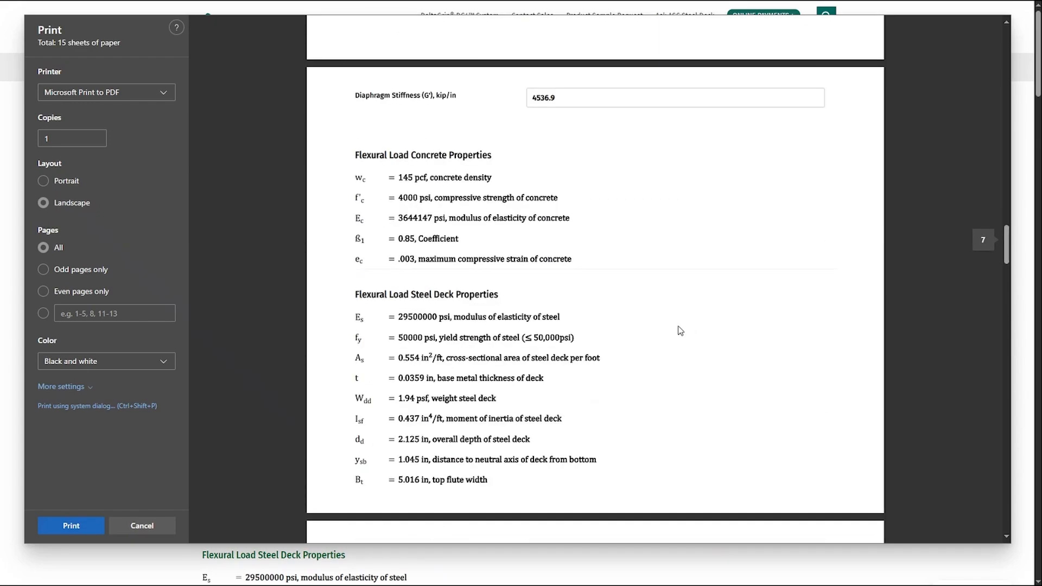
pyautogui.scroll(-10, 597, 304)
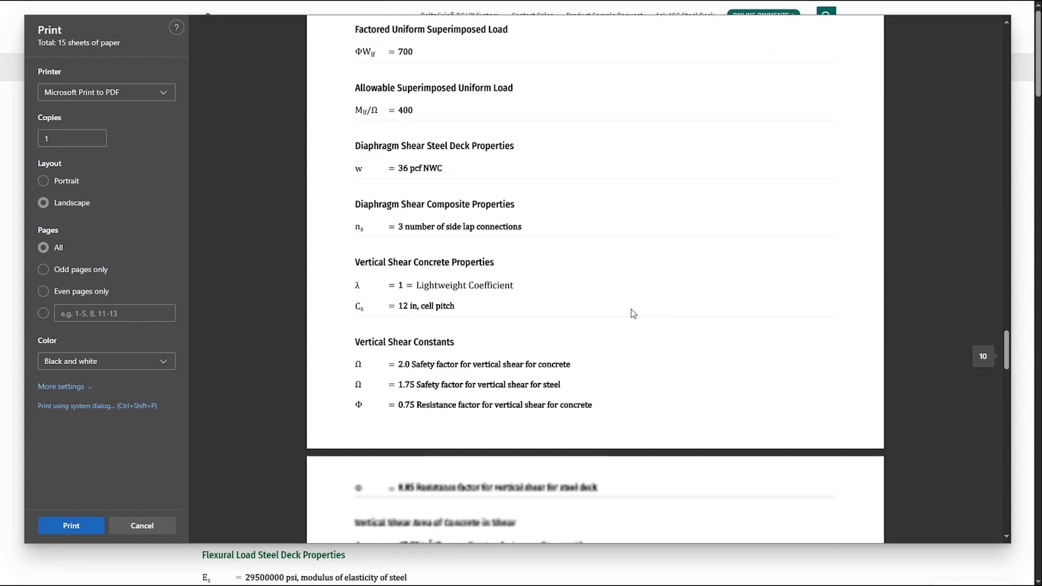
pyautogui.scroll(-8, 548, 331)
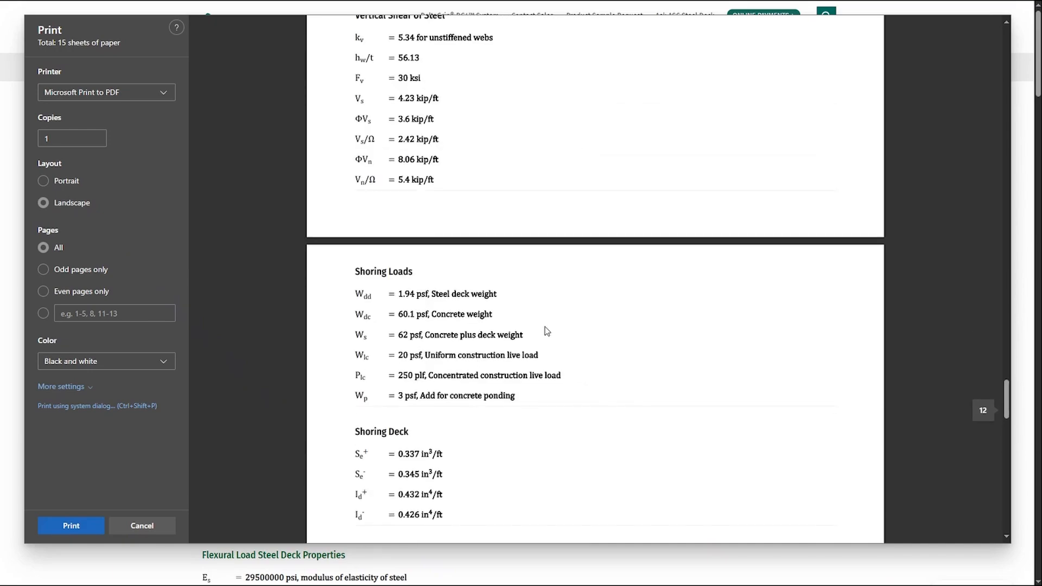